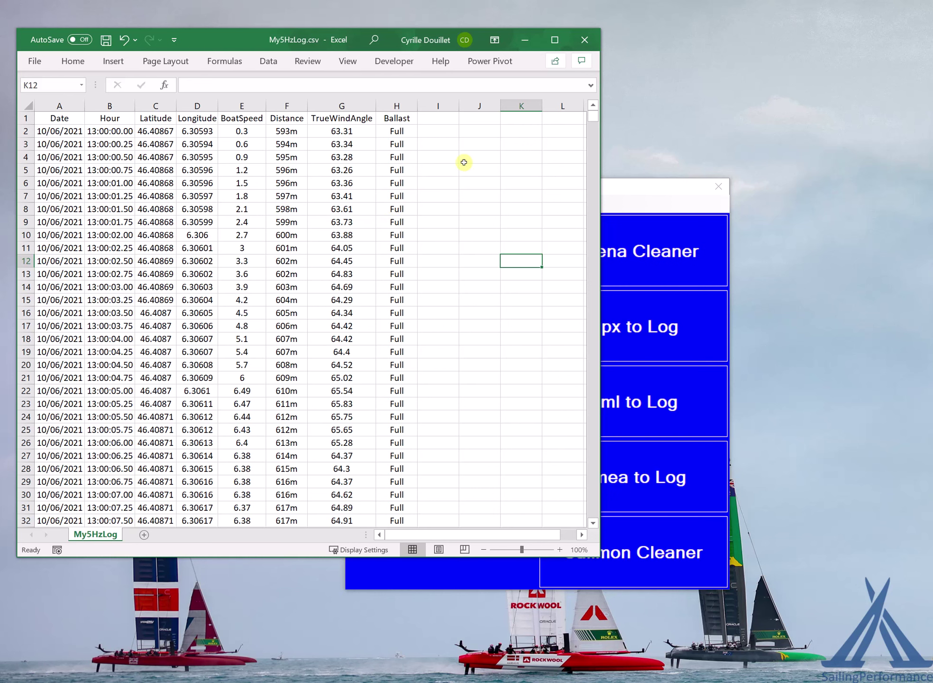
- Switch to LogCleaner, start the Universal Cleaner and load My5HzLog.csv as the log file
{"action": "mouse_move", "coordinate": [591, 119]}
{"action": "left_mouse_down"}
{"action": "mouse_move", "coordinate": [582, 192]}
{"action": "mouse_move", "coordinate": [590, 196]}
{"action": "mouse_move", "coordinate": [595, 105]}
{"action": "left_mouse_up"}
{"action": "left_click", "coordinate": [624, 190]}
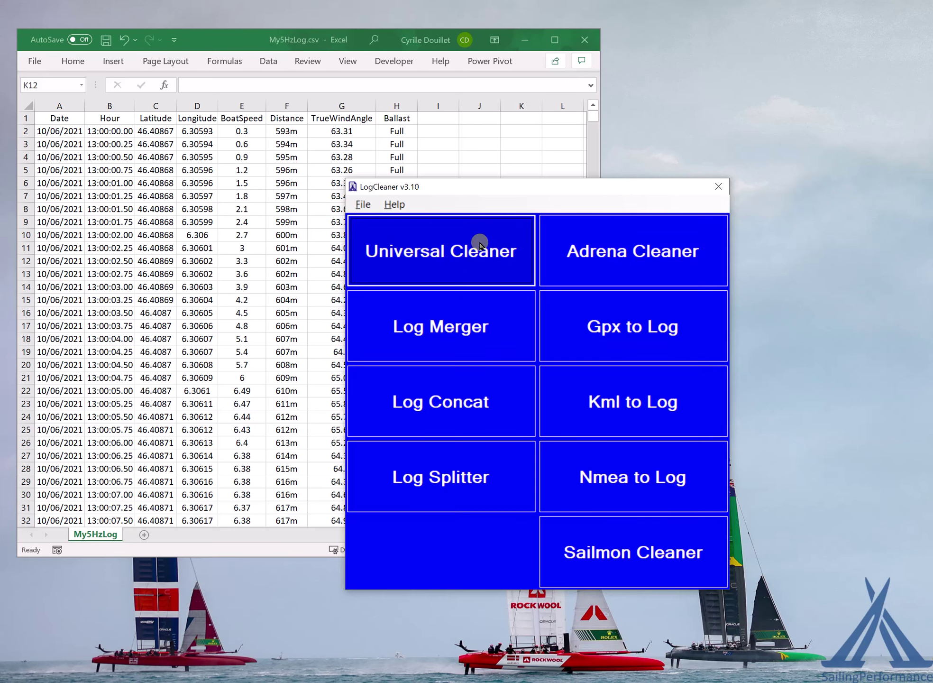
{"action": "left_click", "coordinate": [458, 251]}
{"action": "left_click_drag", "start_coordinate": [758, 33], "coordinate": [429, 49]}
{"action": "left_click", "coordinate": [727, 131]}
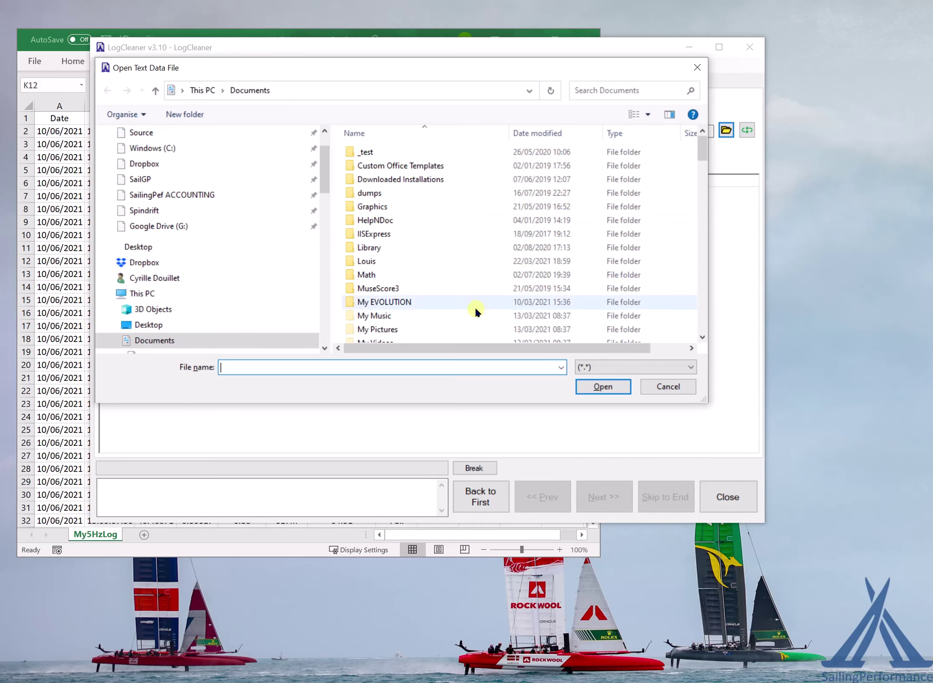
{"action": "key", "text": "Return"}
{"action": "double_click", "coordinate": [376, 152]}
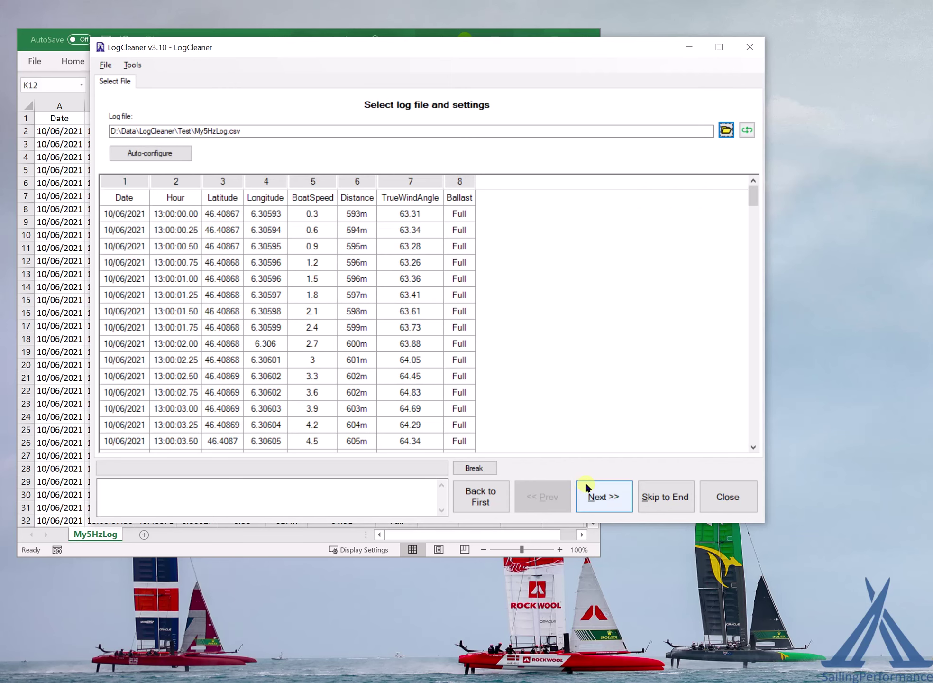
{"action": "left_click", "coordinate": [593, 494]}
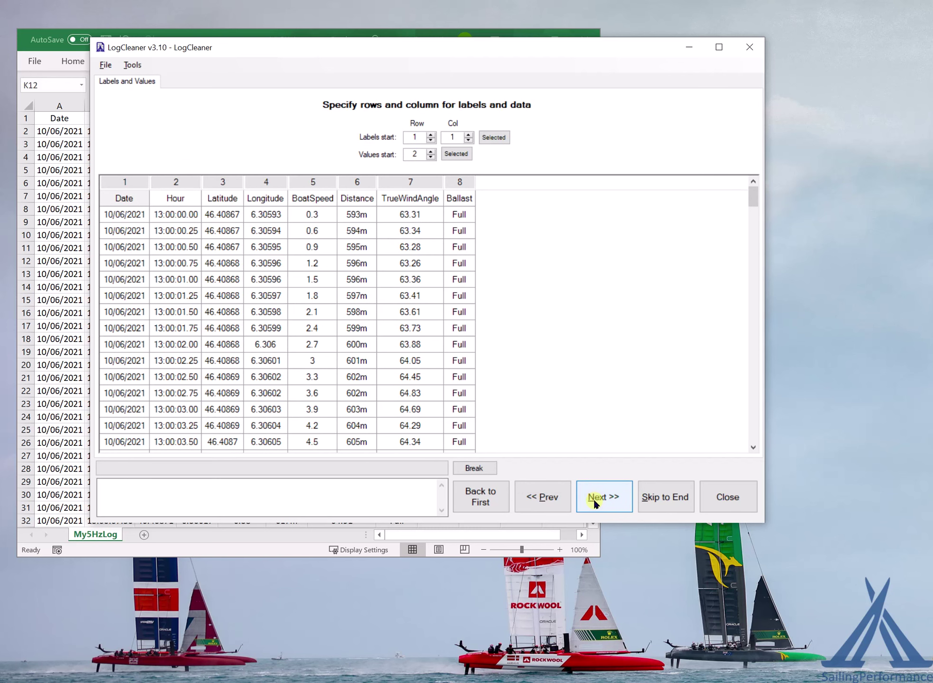
- Accept the label and value rows, and assign the Hour column (2) as the time column
{"action": "left_click", "coordinate": [595, 498]}
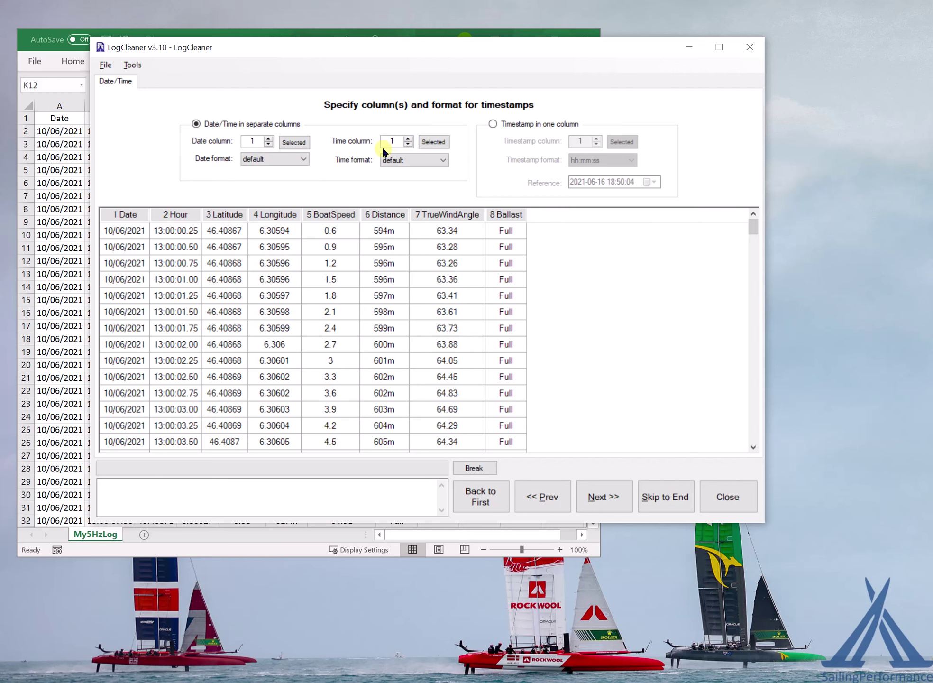
{"action": "left_click", "coordinate": [188, 231]}
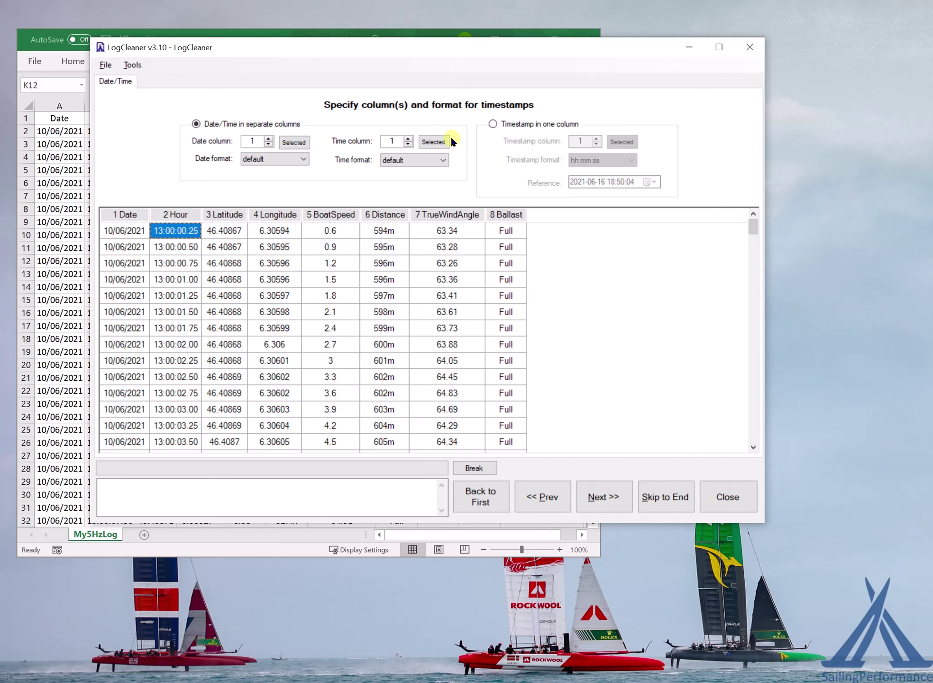
{"action": "left_click", "coordinate": [433, 141]}
{"action": "left_click", "coordinate": [601, 498]}
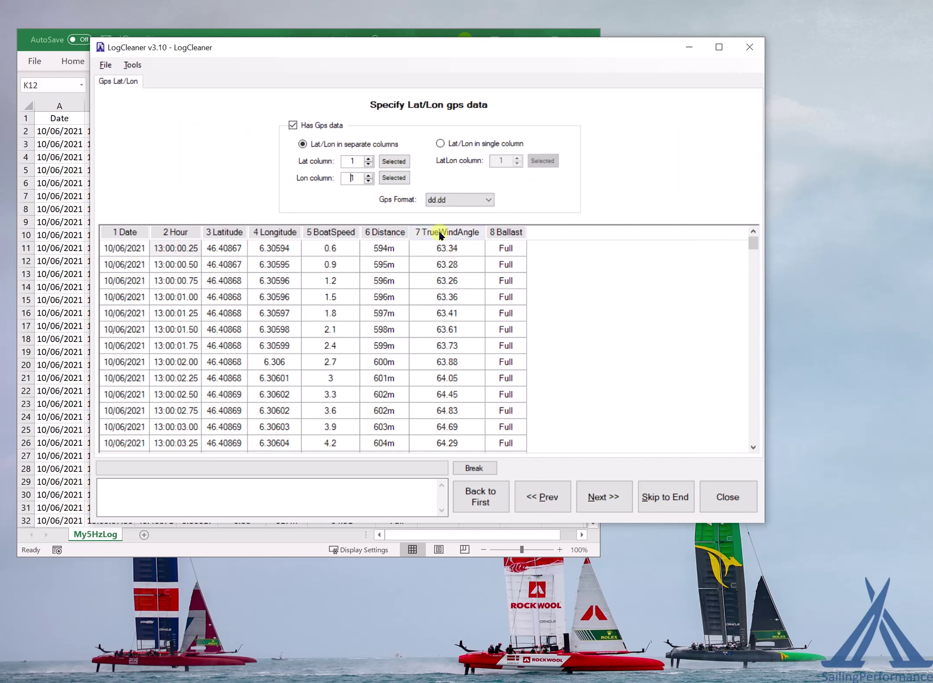
- Assign column 3 as latitude and column 4 as longitude for the GPS data
{"action": "left_click", "coordinate": [211, 249]}
{"action": "left_click", "coordinate": [388, 161]}
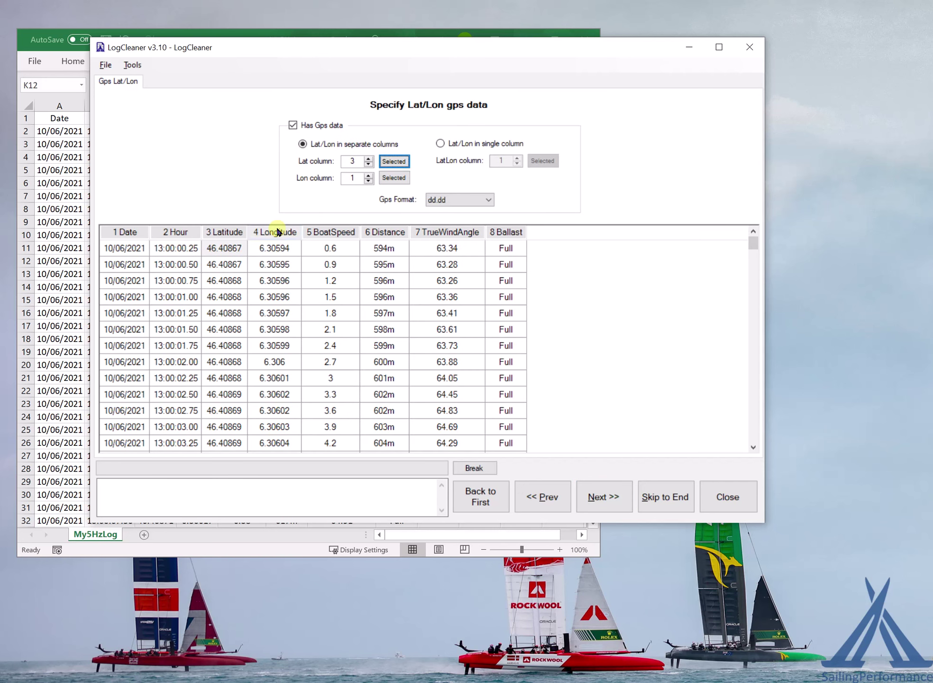
{"action": "left_click", "coordinate": [274, 248]}
{"action": "left_click", "coordinate": [396, 176]}
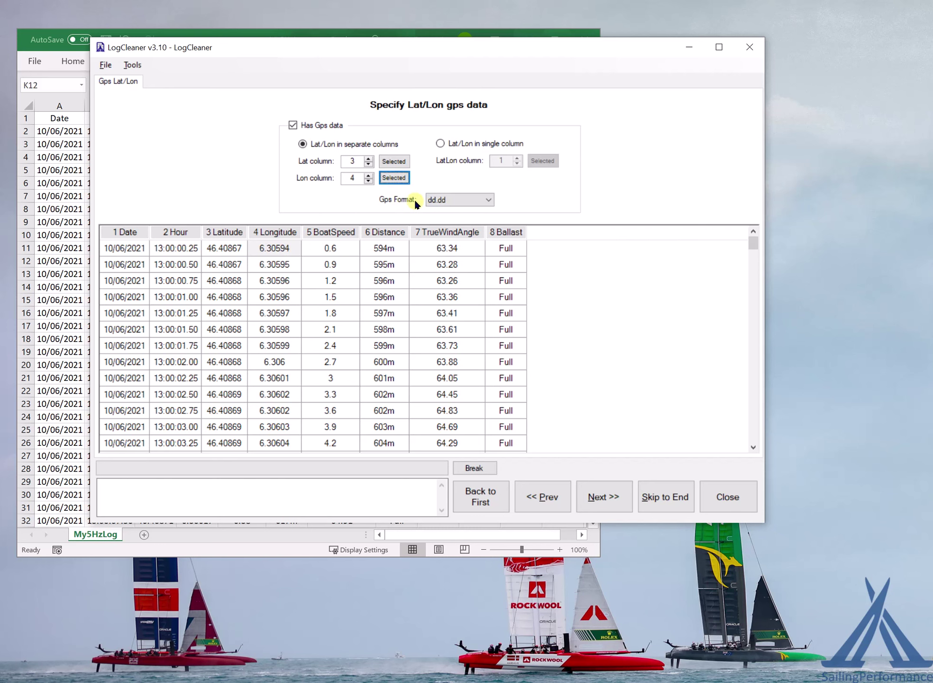
{"action": "left_click", "coordinate": [602, 496]}
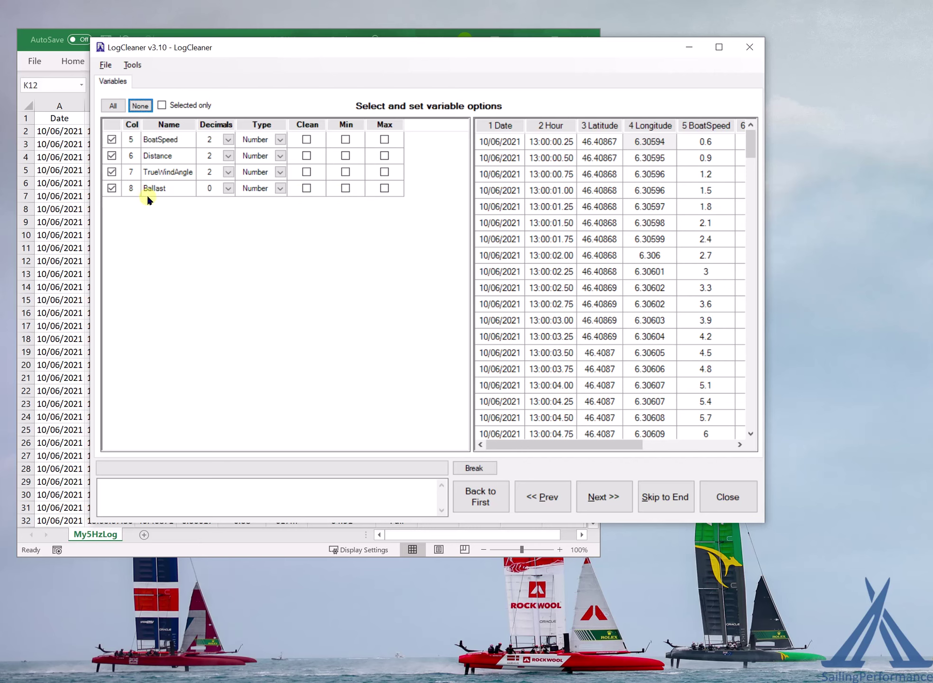
- Enable cleaning for the Distance variable, and set TrueWindAngle to 1 decimal with type Angle180
{"action": "left_click_drag", "start_coordinate": [569, 442], "coordinate": [645, 448]}
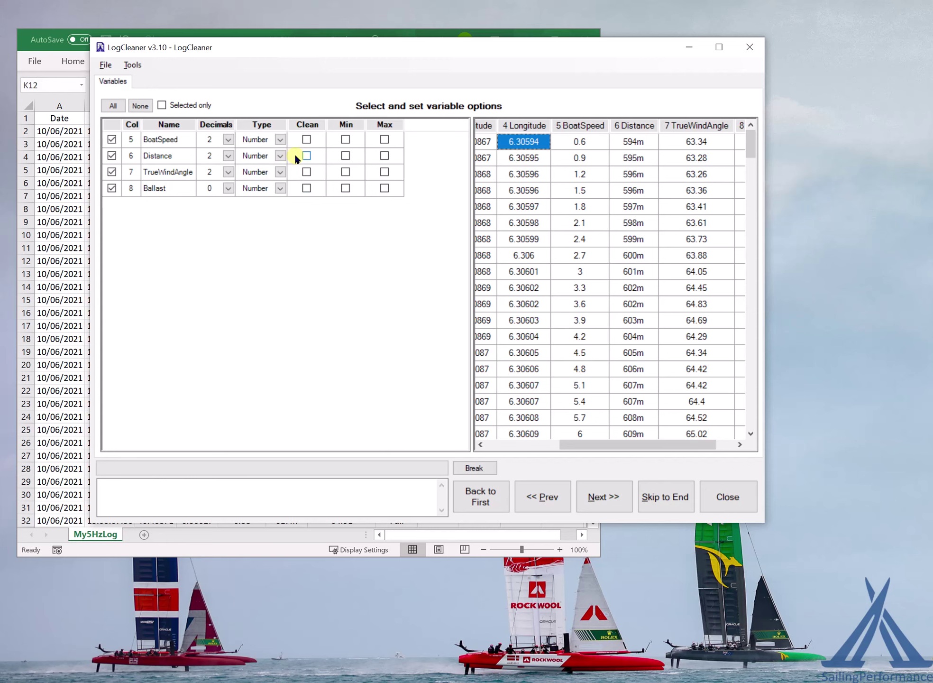
{"action": "left_click", "coordinate": [307, 156]}
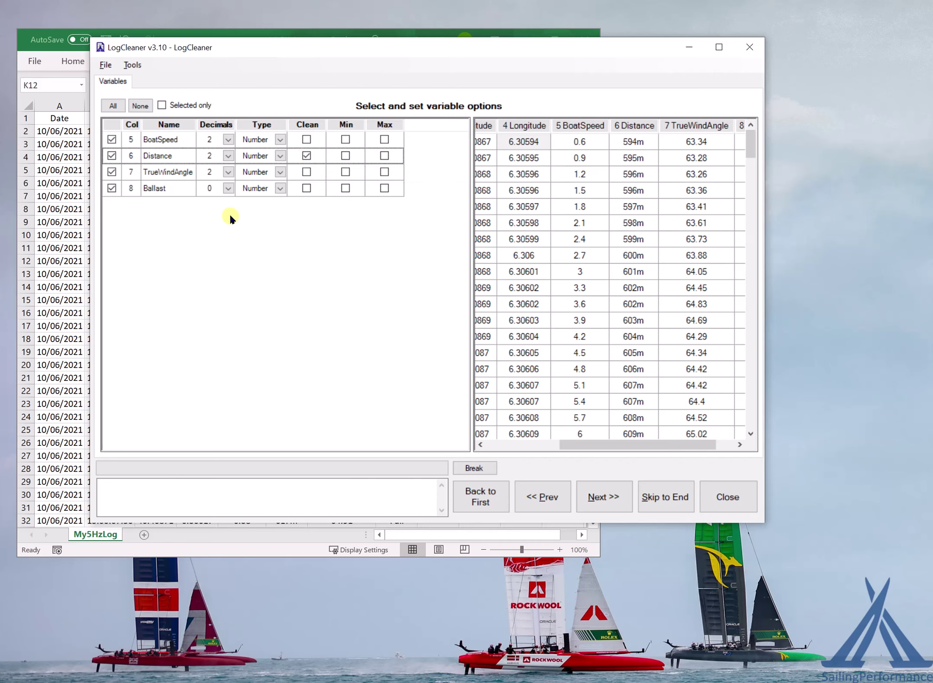
{"action": "left_click", "coordinate": [228, 171]}
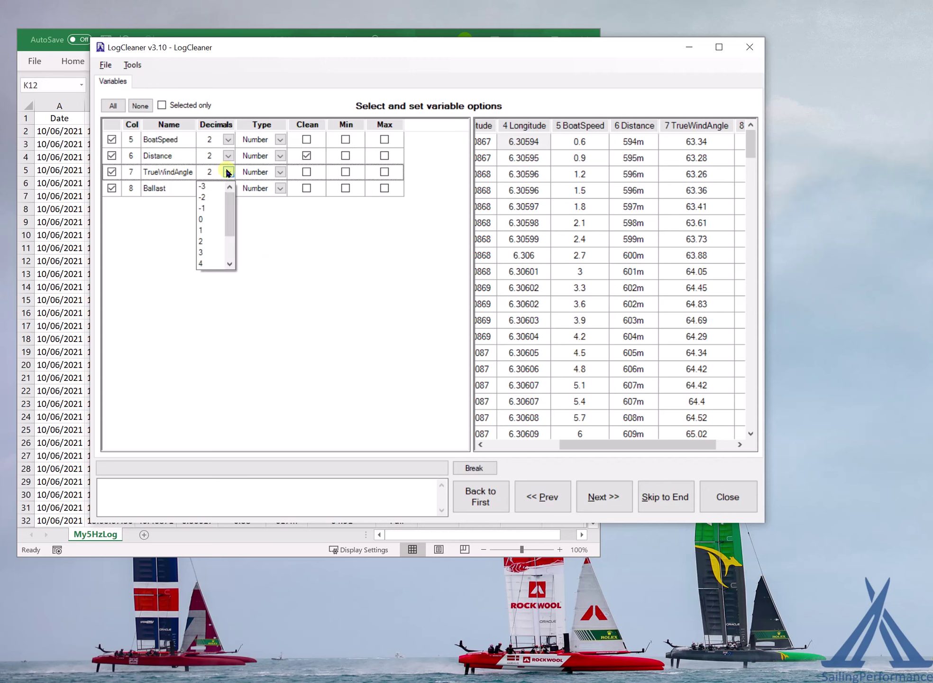
{"action": "left_click", "coordinate": [208, 231]}
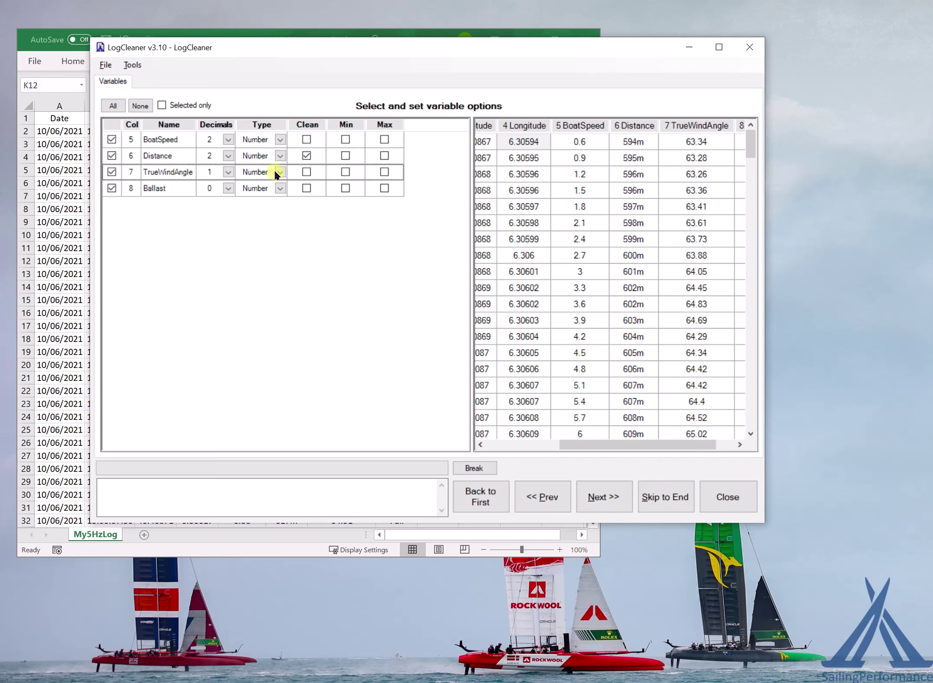
{"action": "left_click", "coordinate": [276, 171]}
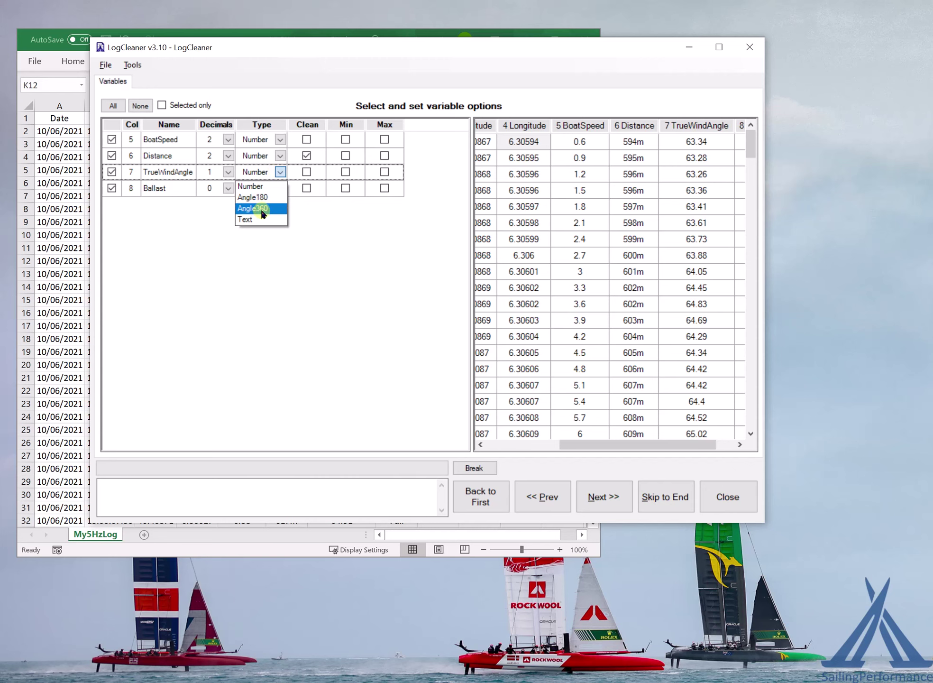
{"action": "left_click", "coordinate": [262, 198]}
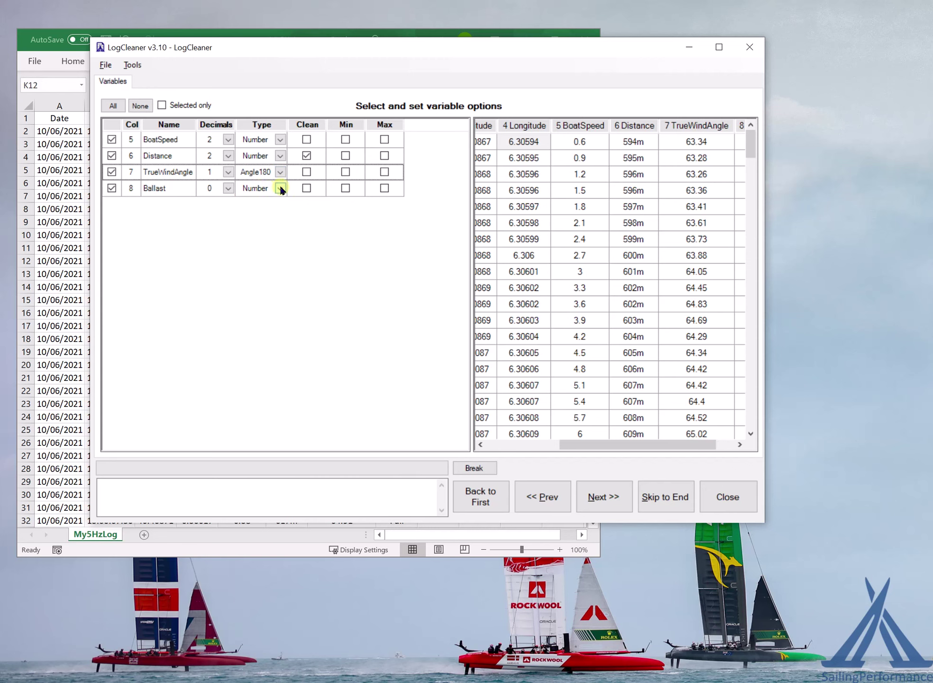
- Set the Ballast variable's type to Text and proceed to the filter settings
{"action": "left_click", "coordinate": [166, 188]}
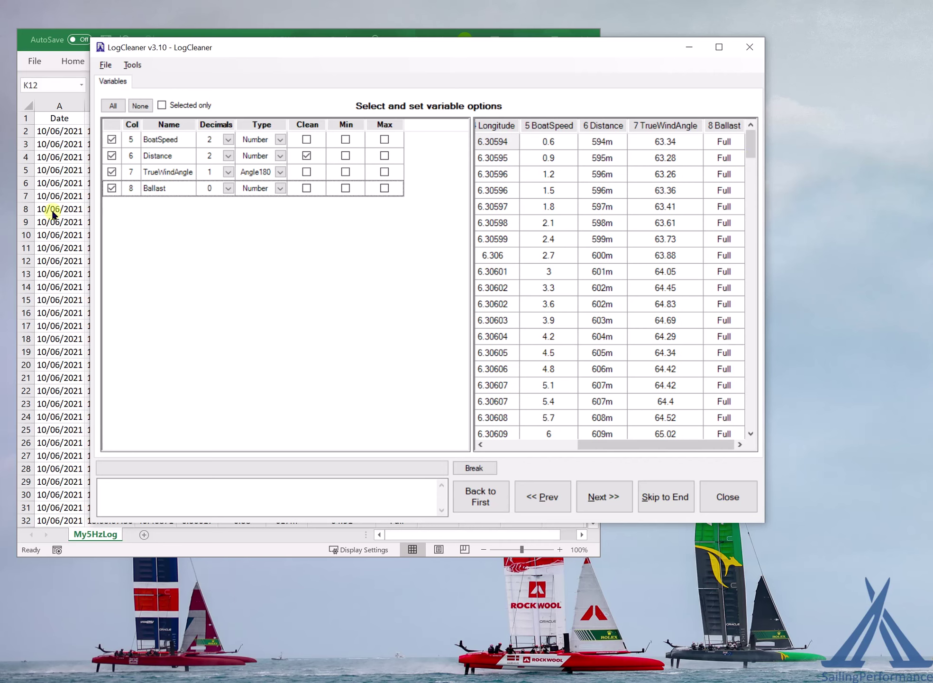
{"action": "left_click", "coordinate": [281, 188]}
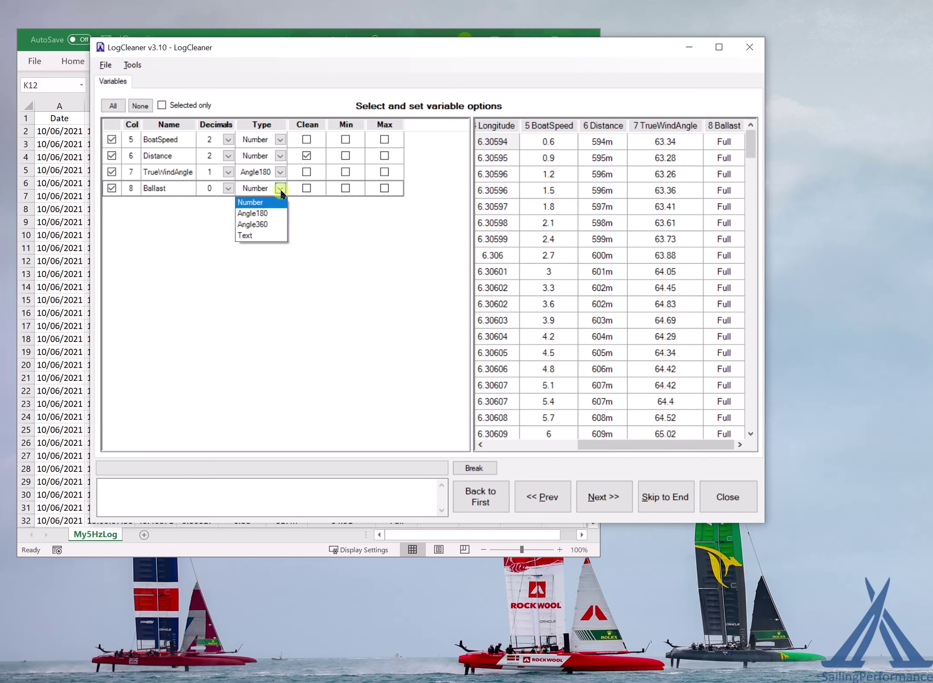
{"action": "left_click", "coordinate": [269, 237]}
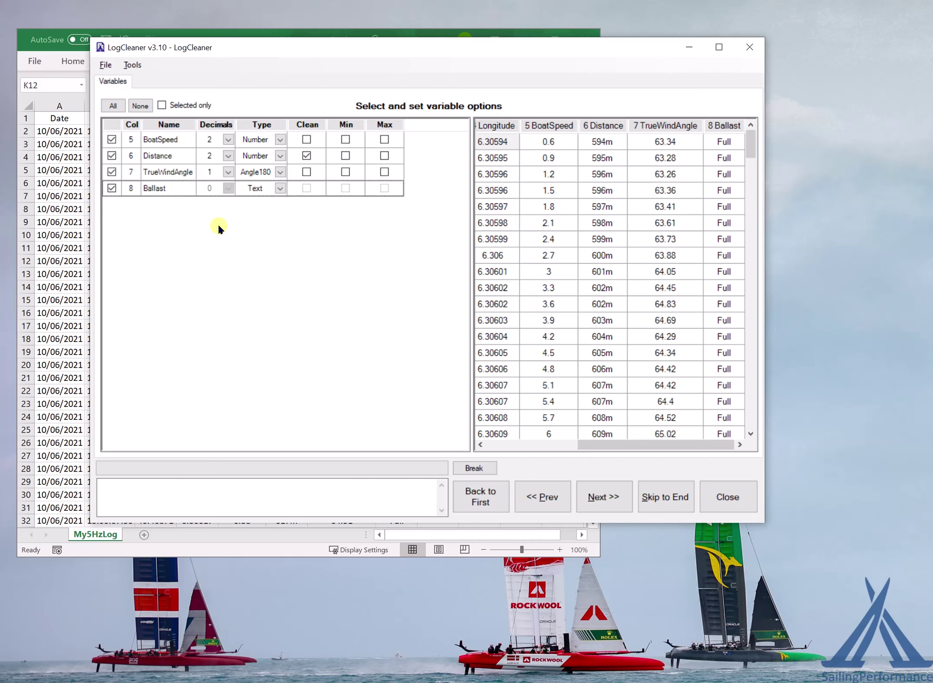
{"action": "left_click", "coordinate": [611, 498]}
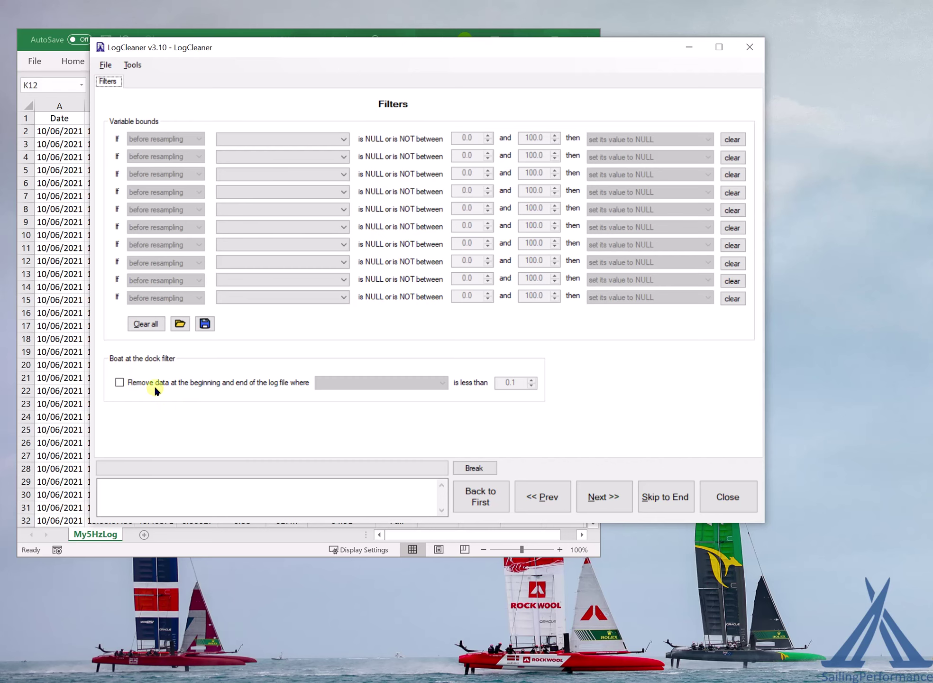
- Enable the boat-at-the-dock filter to remove start and end data where BoatSpeed is less than 4.0
{"action": "left_click", "coordinate": [119, 384]}
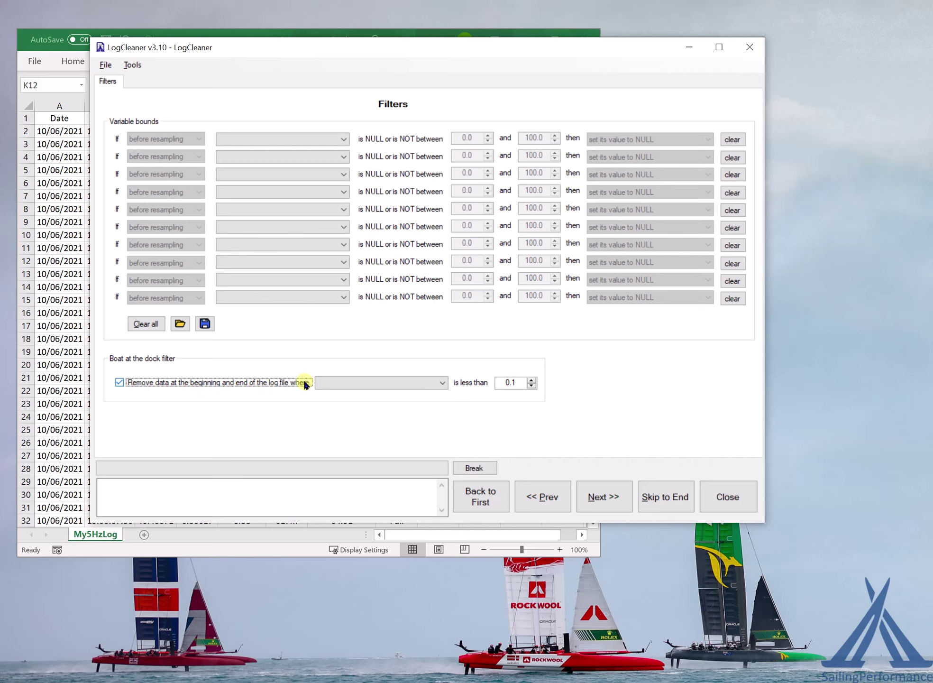
{"action": "left_click", "coordinate": [399, 385]}
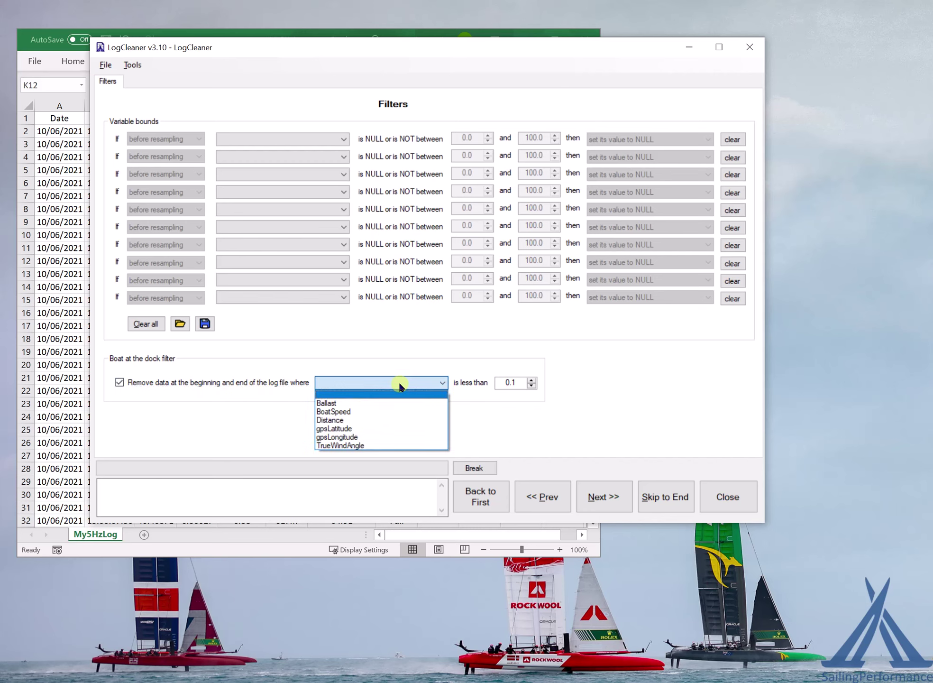
{"action": "left_click", "coordinate": [357, 412]}
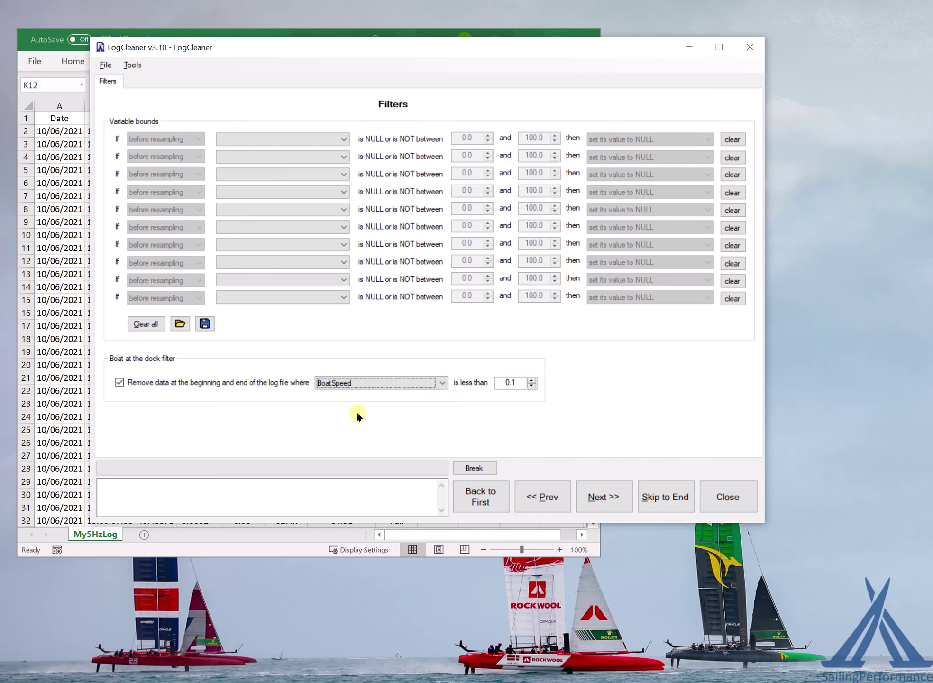
{"action": "double_click", "coordinate": [521, 382]}
{"action": "left_click", "coordinate": [533, 379]}
{"action": "left_click", "coordinate": [524, 383]}
{"action": "type", "text": "0"}
{"action": "left_click", "coordinate": [505, 382]}
- Switch to Excel to examine where BoatSpeed crosses the filter threshold in the log, and return to LogCleaner
{"action": "left_click", "coordinate": [38, 42]}
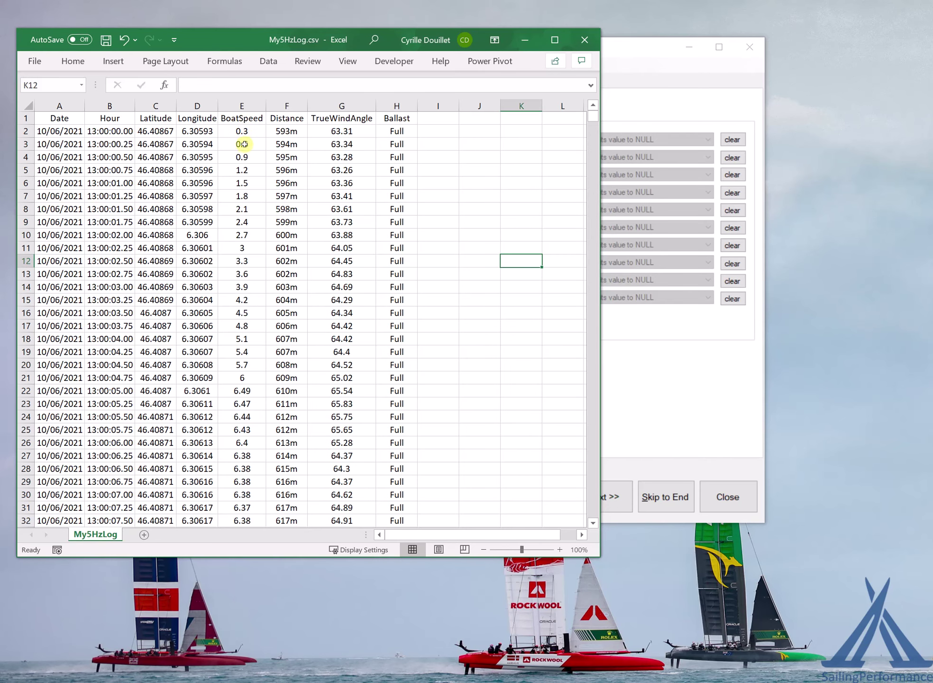
{"action": "left_click", "coordinate": [242, 287]}
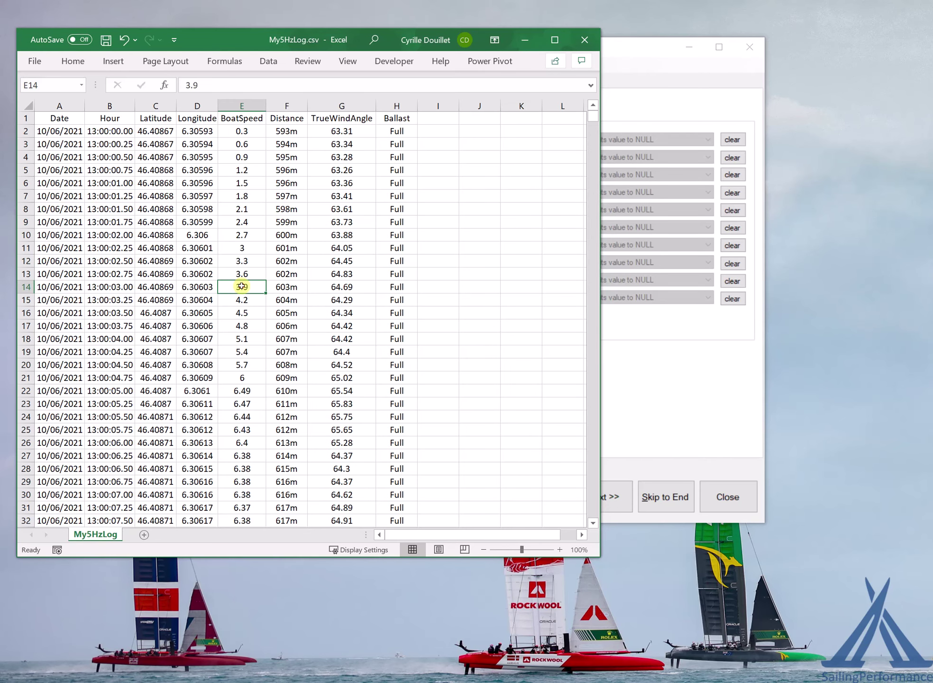
{"action": "left_click", "coordinate": [246, 301]}
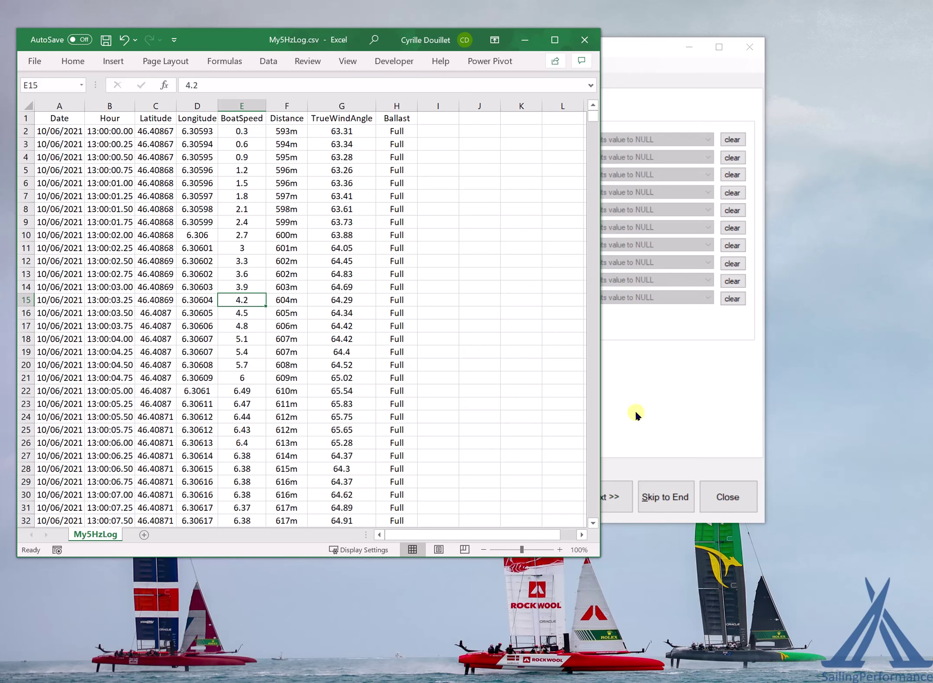
{"action": "left_click", "coordinate": [661, 375]}
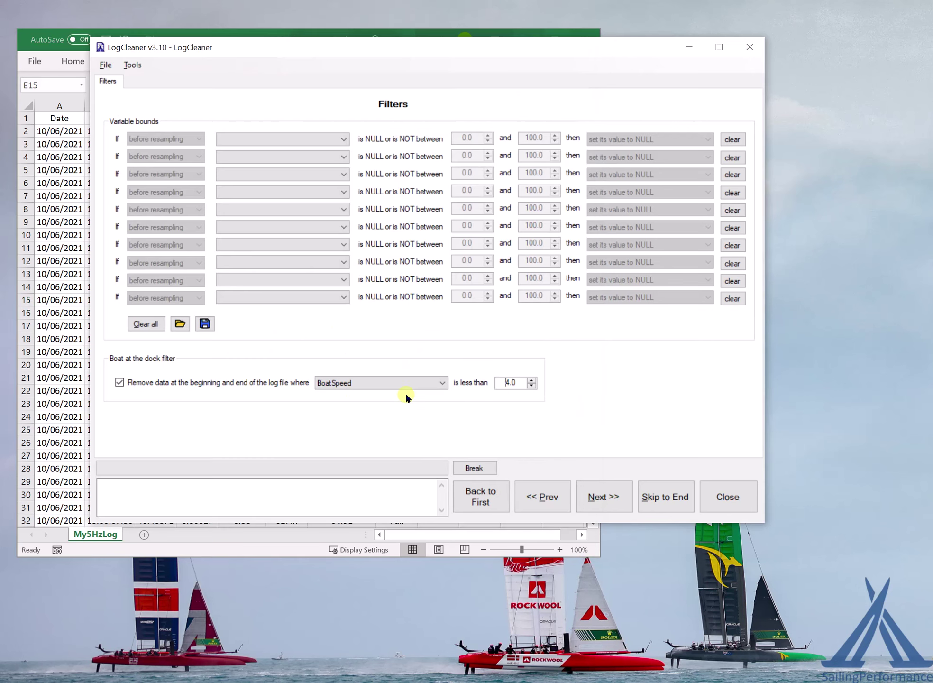
- Proceed to the calculations and add a text-to-number variable derived from Ballast
{"action": "left_click", "coordinate": [605, 500]}
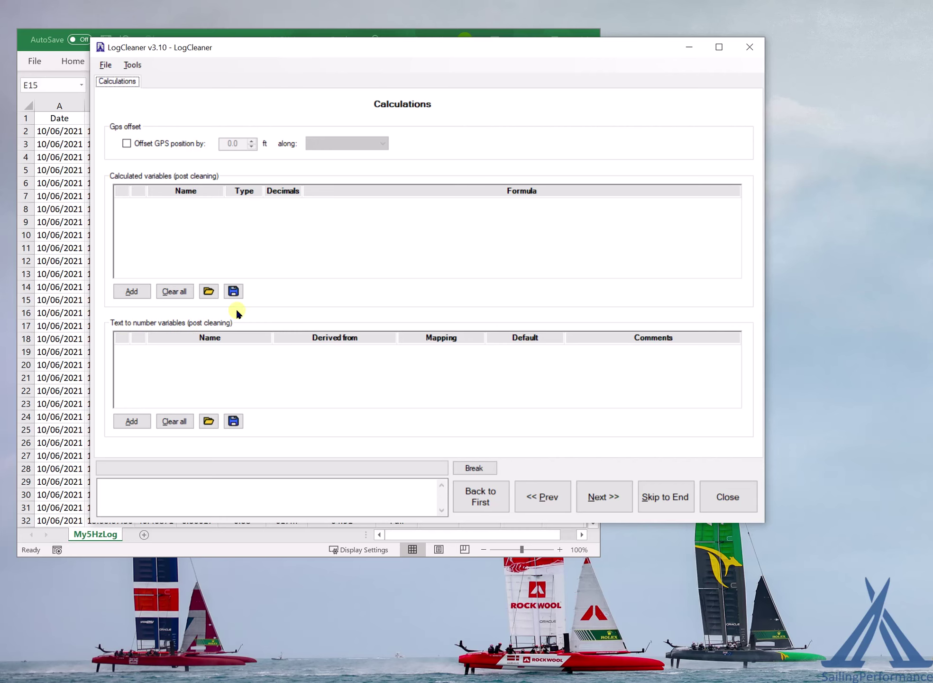
{"action": "left_click", "coordinate": [133, 421]}
{"action": "left_click_drag", "start_coordinate": [783, 120], "coordinate": [449, 137]}
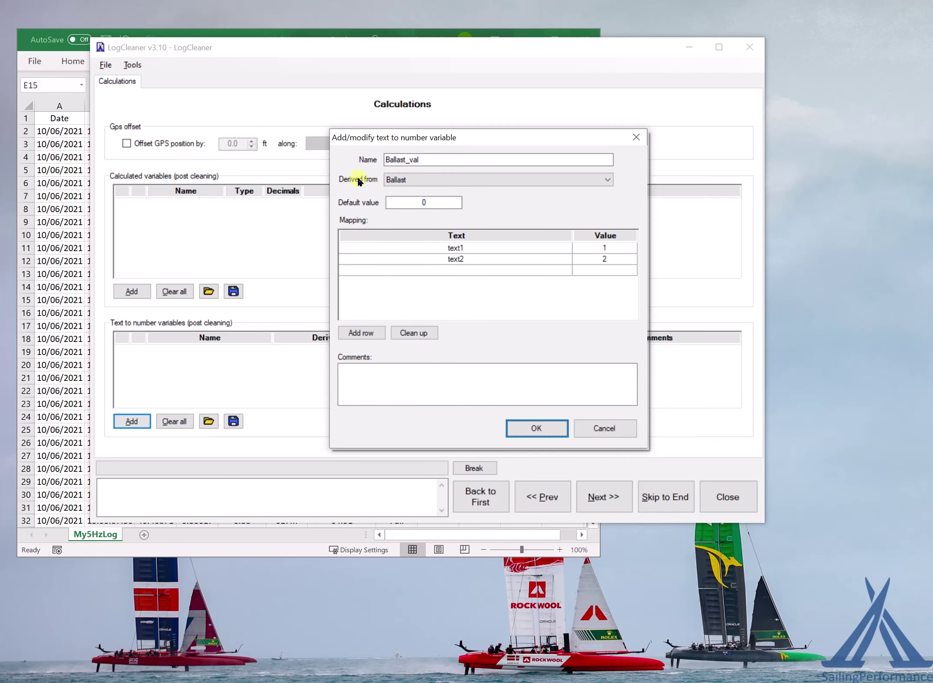
{"action": "left_click", "coordinate": [401, 178]}
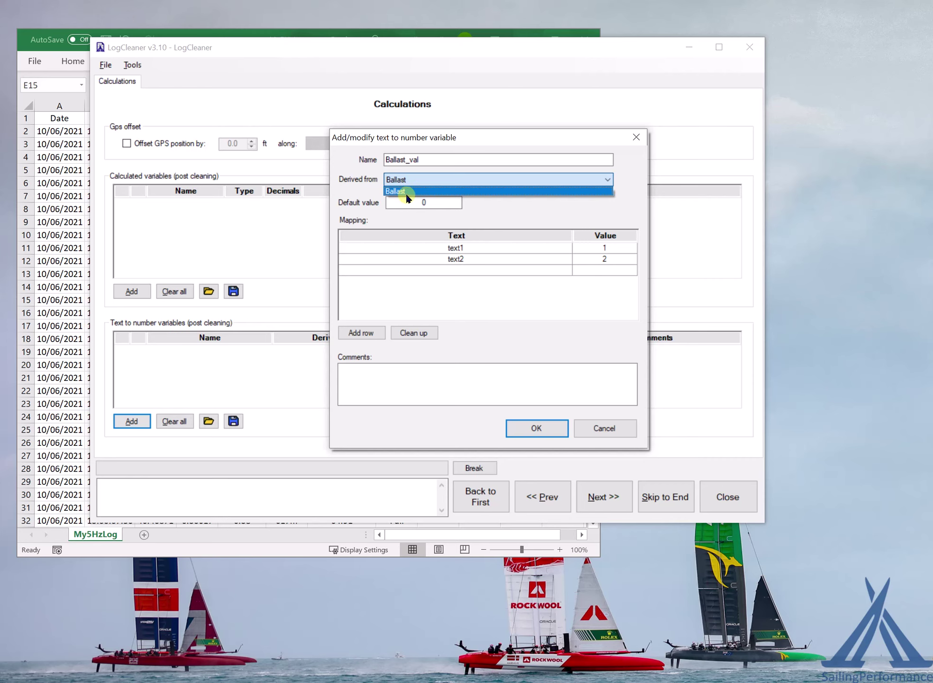
{"action": "left_click", "coordinate": [405, 179]}
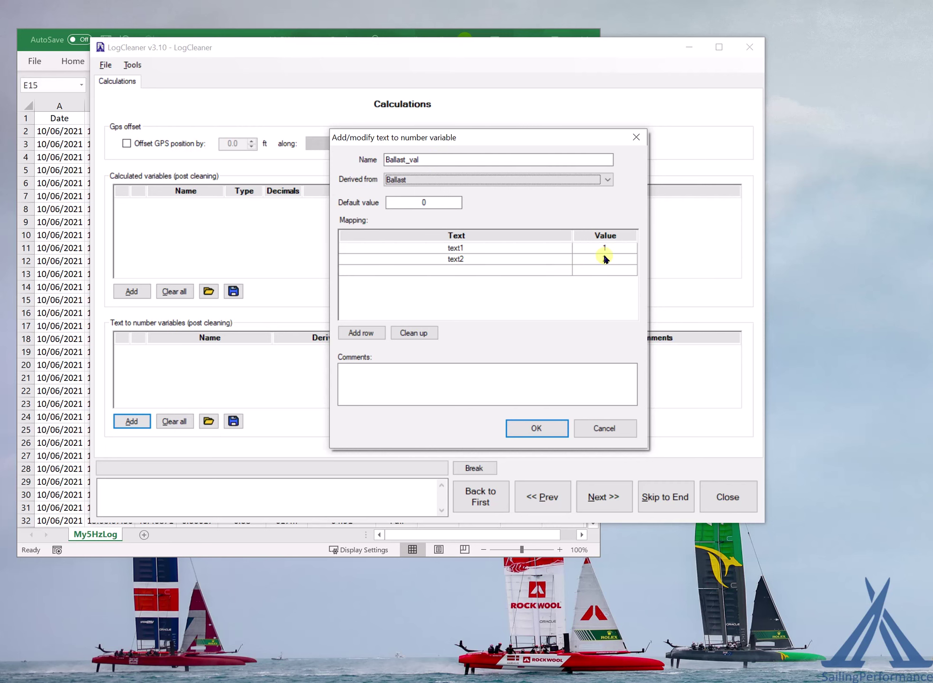
- Check the Ballast column's texts in the Excel log, and enter Full for value 1 and Empty for value 2 in the variable's mapping
{"action": "left_click", "coordinate": [46, 224]}
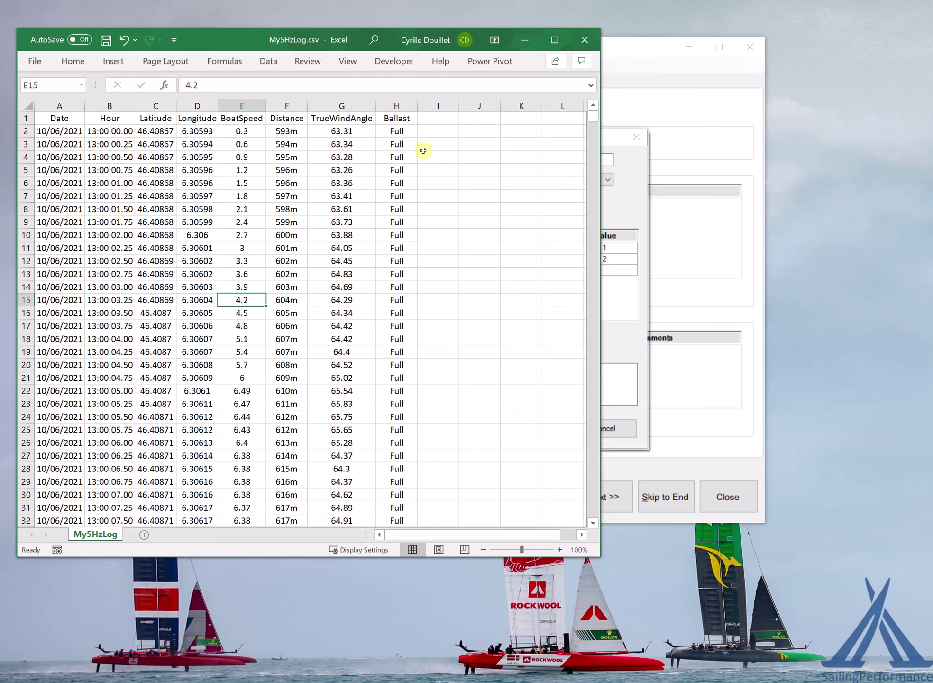
{"action": "left_click", "coordinate": [393, 132]}
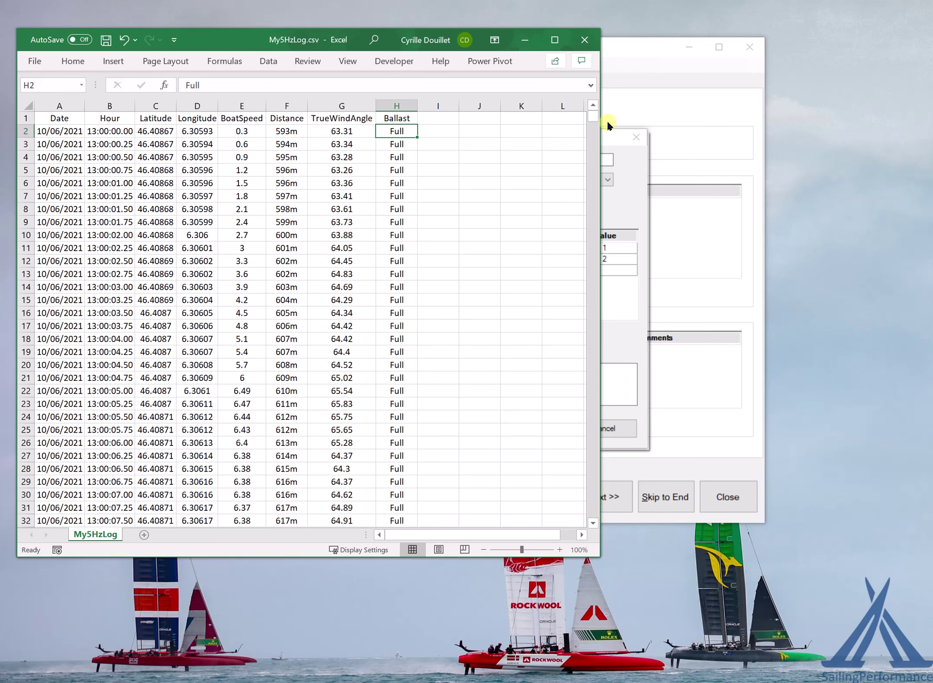
{"action": "left_click_drag", "start_coordinate": [597, 121], "coordinate": [559, 265]}
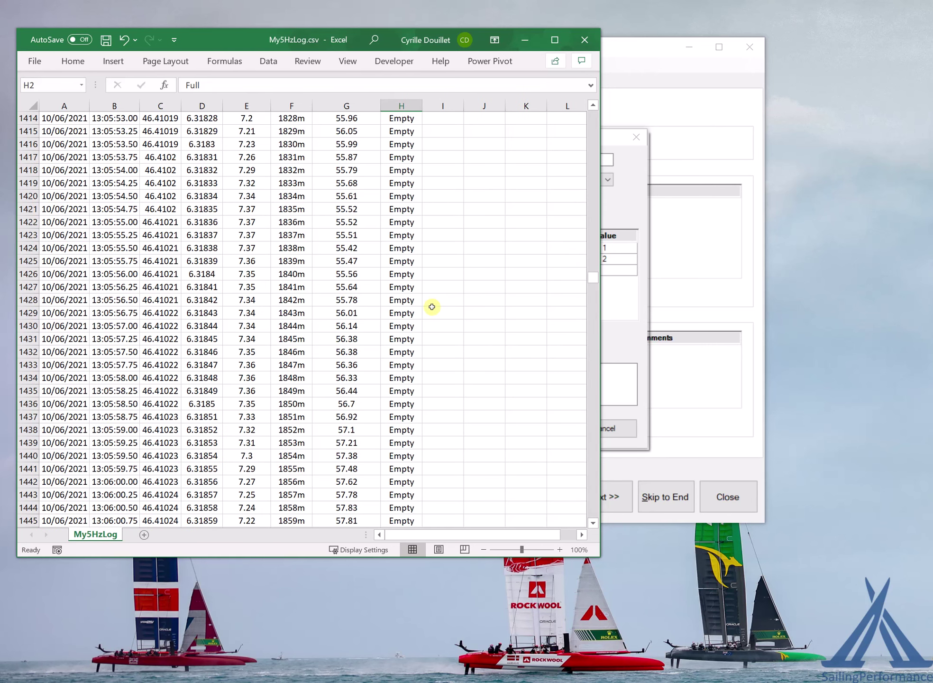
{"action": "left_click", "coordinate": [632, 345]}
{"action": "left_click", "coordinate": [497, 247]}
{"action": "left_click", "coordinate": [497, 247]}
{"action": "type", "text": "Full"}
{"action": "left_click", "coordinate": [484, 260]}
{"action": "left_click", "coordinate": [483, 261]}
{"action": "type", "text": "Empty"}
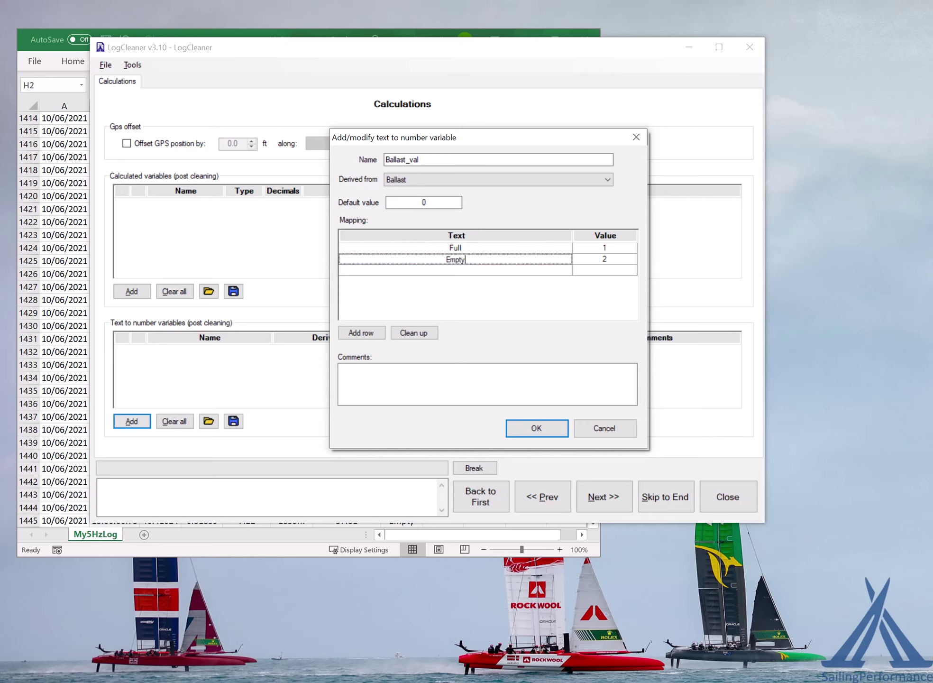
- Set the Ballast_val mapping to 100 for Full and 0 for Empty, and add two blank mapping rows
{"action": "left_click", "coordinate": [616, 247]}
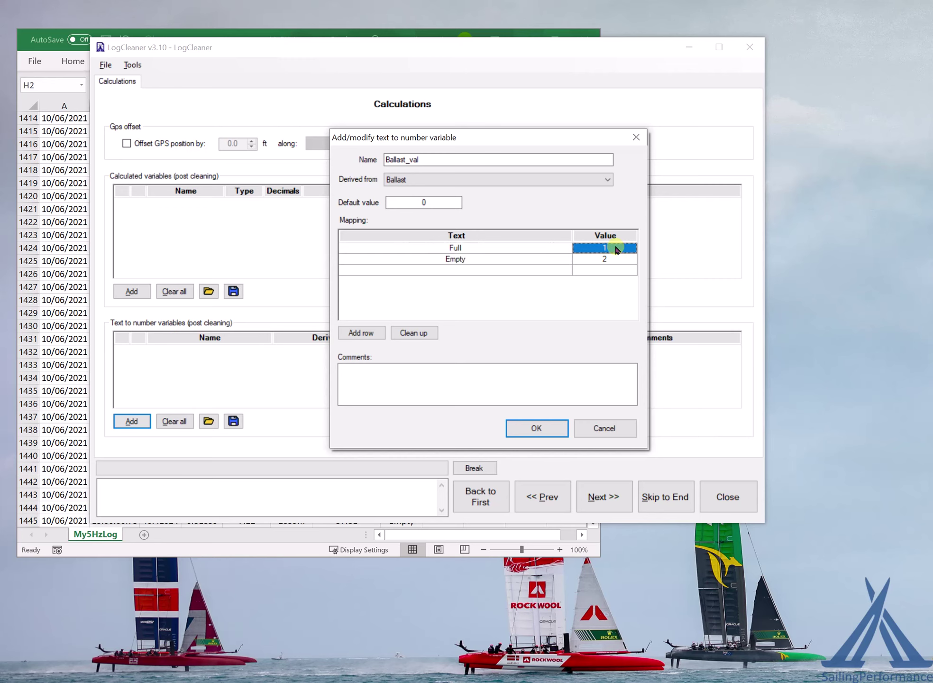
{"action": "type", "text": "100"}
{"action": "left_click", "coordinate": [618, 259]}
{"action": "type", "text": "0"}
{"action": "left_click", "coordinate": [361, 333]}
{"action": "left_click", "coordinate": [361, 333]}
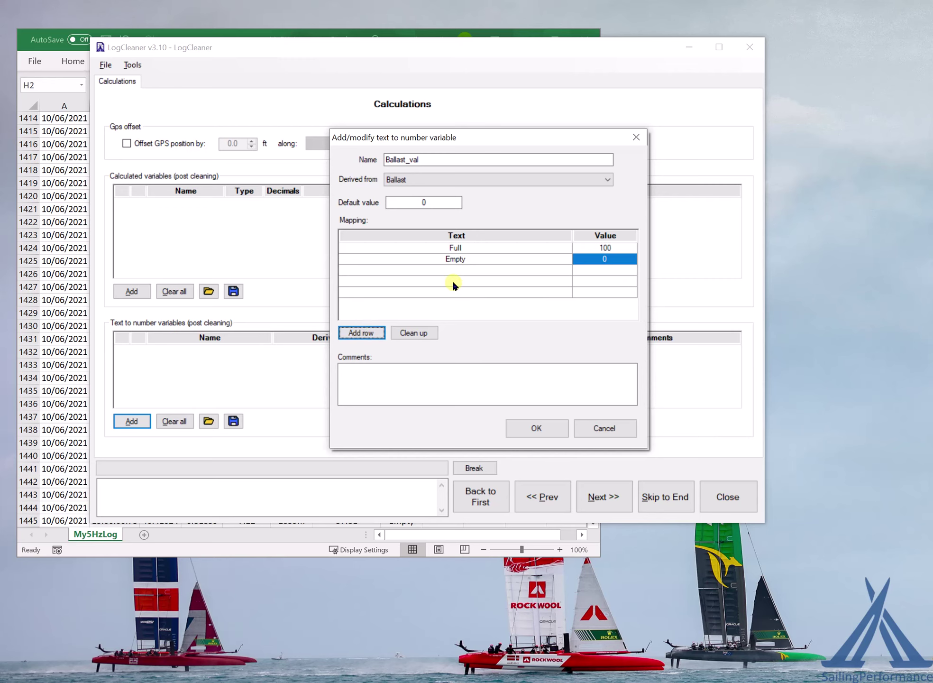
- Set the variable's default value to -1, and clean up the empty mapping rows before accepting the variable
{"action": "double_click", "coordinate": [424, 202]}
{"action": "key", "text": "BackSpace"}
{"action": "type", "text": "0"}
{"action": "left_click", "coordinate": [409, 200]}
{"action": "key", "text": "BackSpace"}
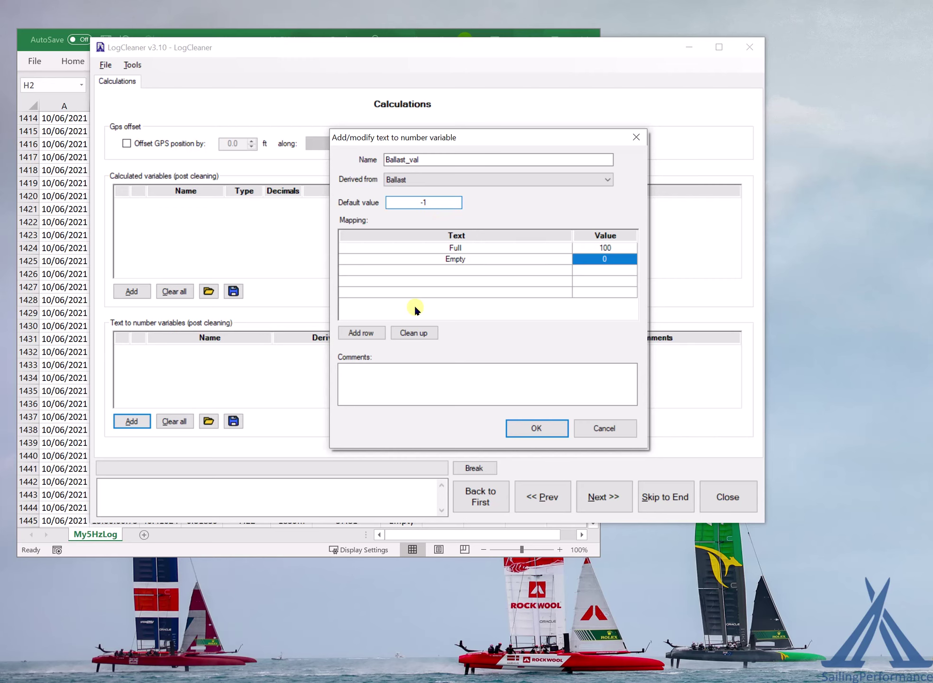
{"action": "left_click", "coordinate": [414, 333]}
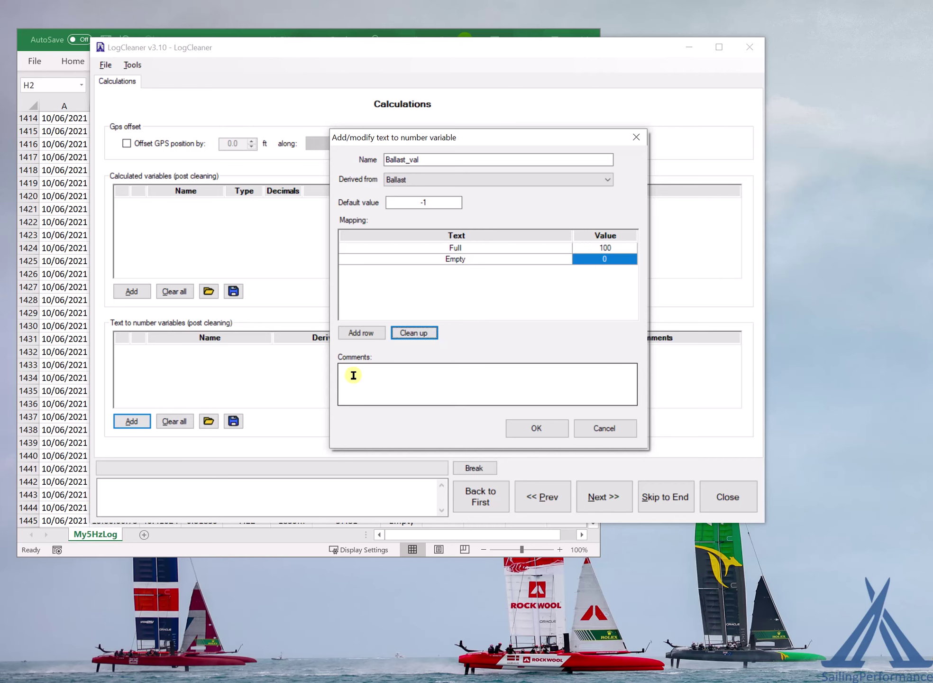
{"action": "left_click", "coordinate": [530, 422]}
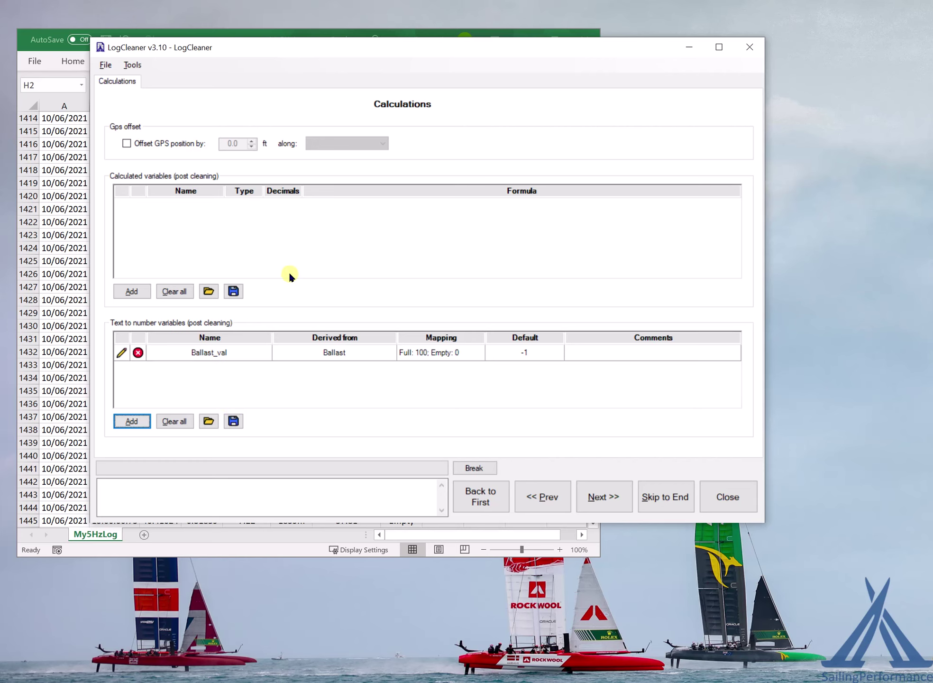
- Keep the 1-second output options, run the log cleaning and save the result as My5HzLog.1s_clean.csv
{"action": "left_click", "coordinate": [597, 497]}
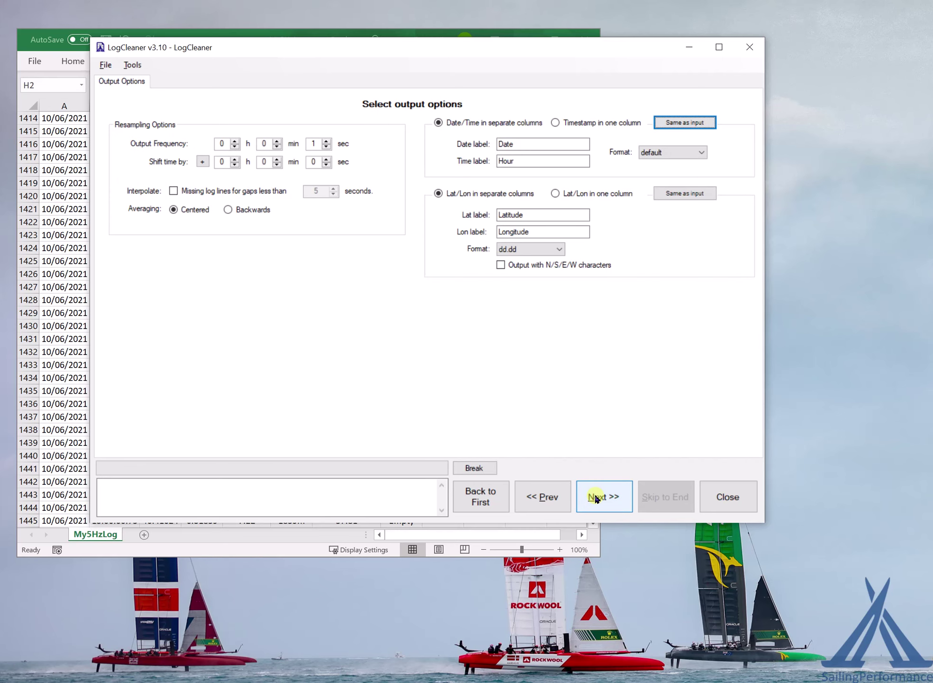
{"action": "left_click", "coordinate": [596, 497]}
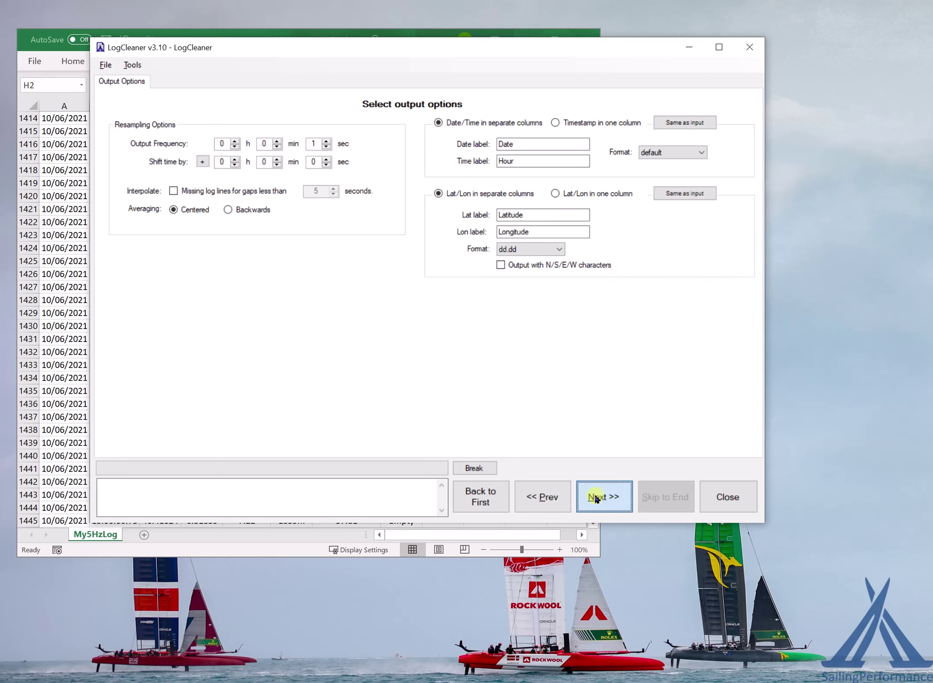
{"action": "left_click", "coordinate": [467, 392]}
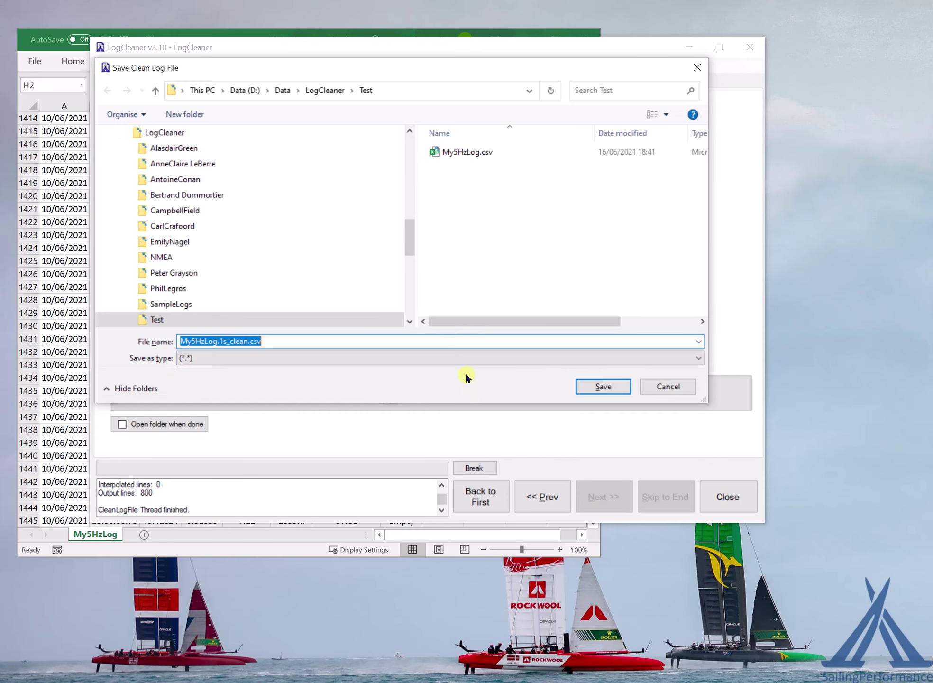
{"action": "left_click", "coordinate": [600, 388]}
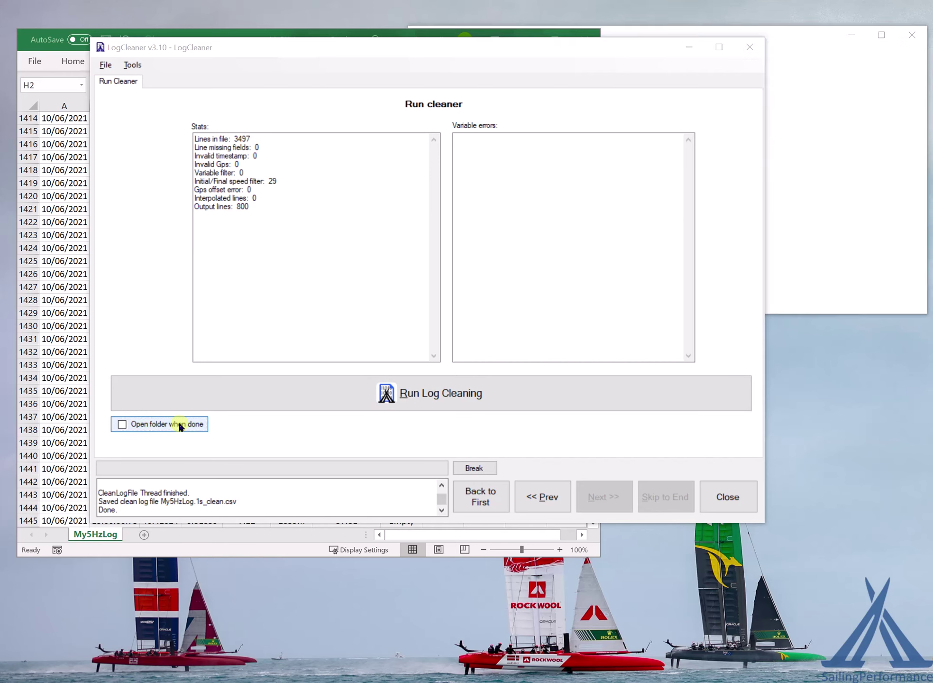
- Open the cleaned file My5HzLog.1s_clean.csv from the Test folder in Notepad++
{"action": "left_click", "coordinate": [635, 175]}
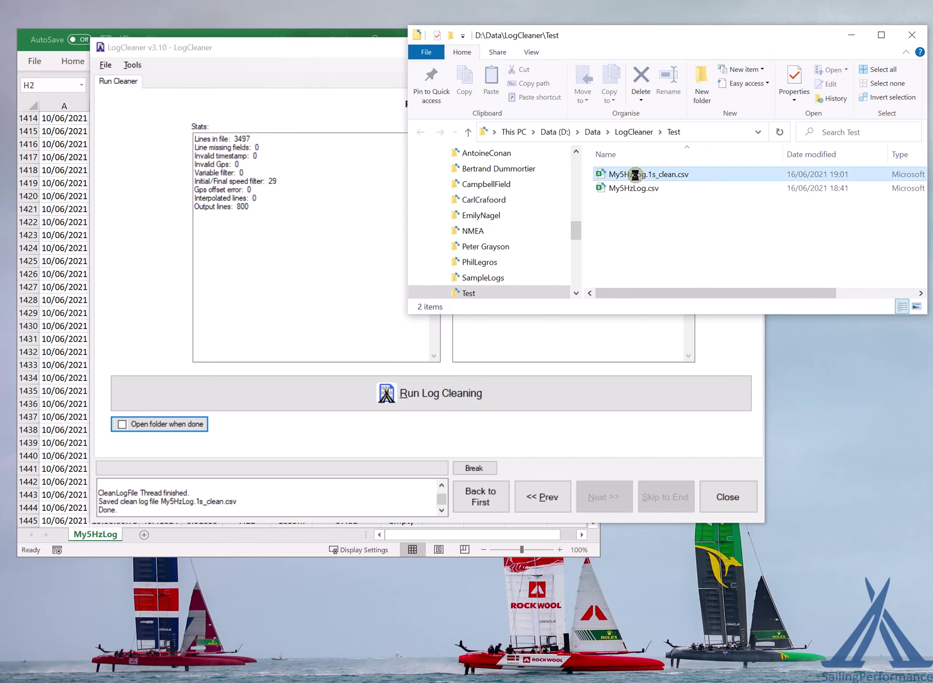
{"action": "right_click", "coordinate": [636, 175]}
{"action": "left_click", "coordinate": [676, 286]}
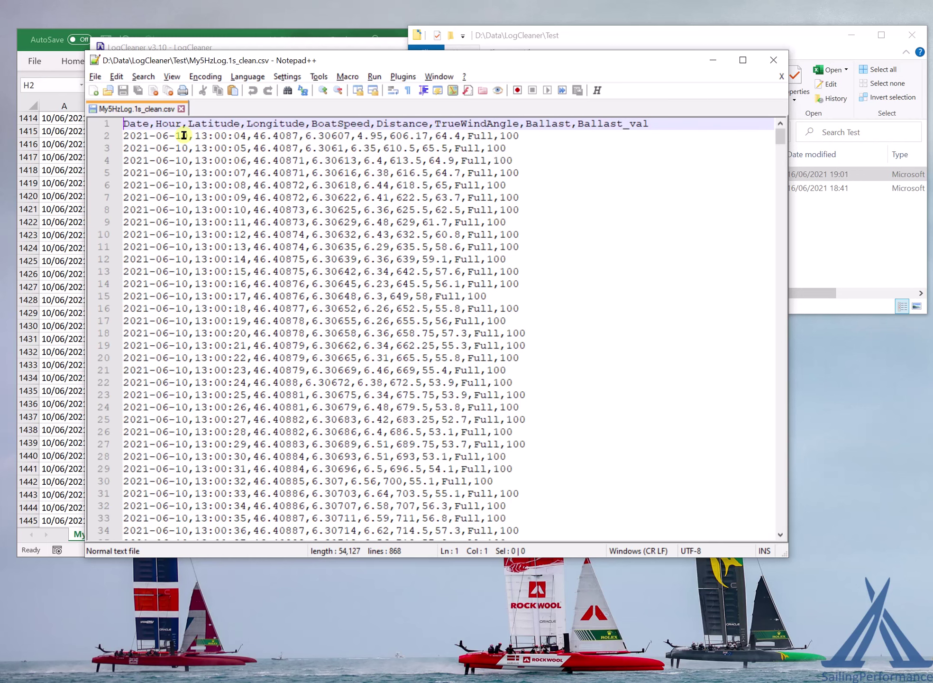
- Examine the one-second timestamps and the Ballast and Ballast_val columns through the cleaned log
{"action": "left_click_drag", "start_coordinate": [194, 135], "coordinate": [245, 136]}
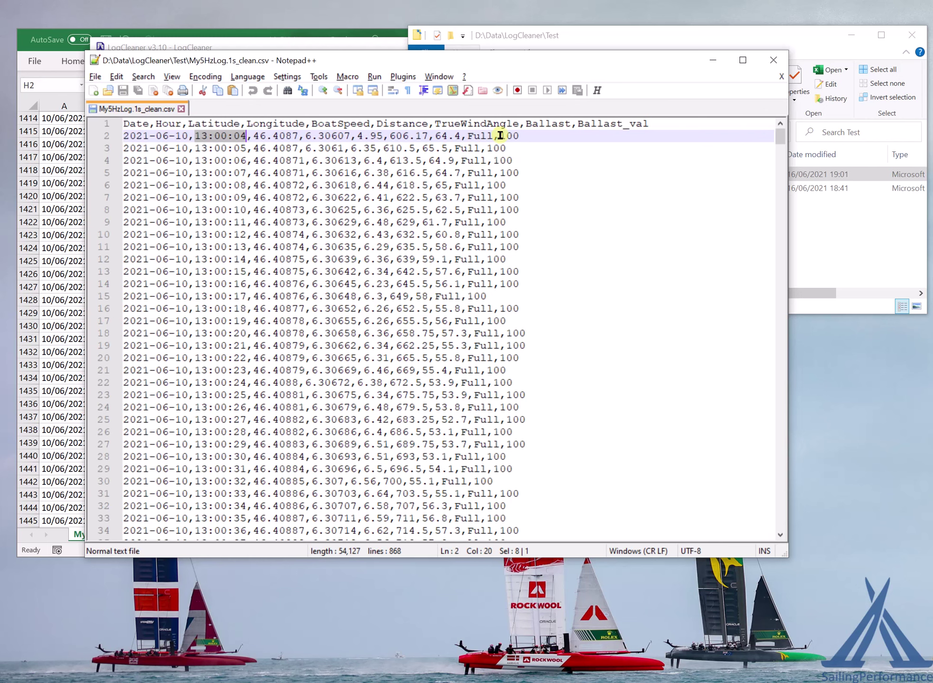
{"action": "left_click_drag", "start_coordinate": [528, 124], "coordinate": [653, 131]}
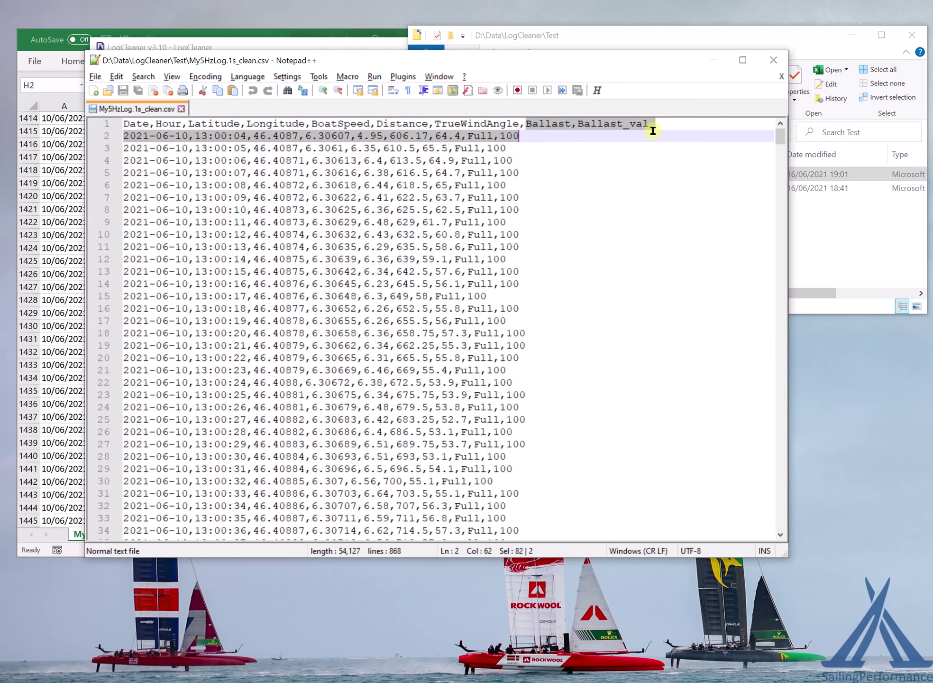
{"action": "left_click", "coordinate": [652, 126]}
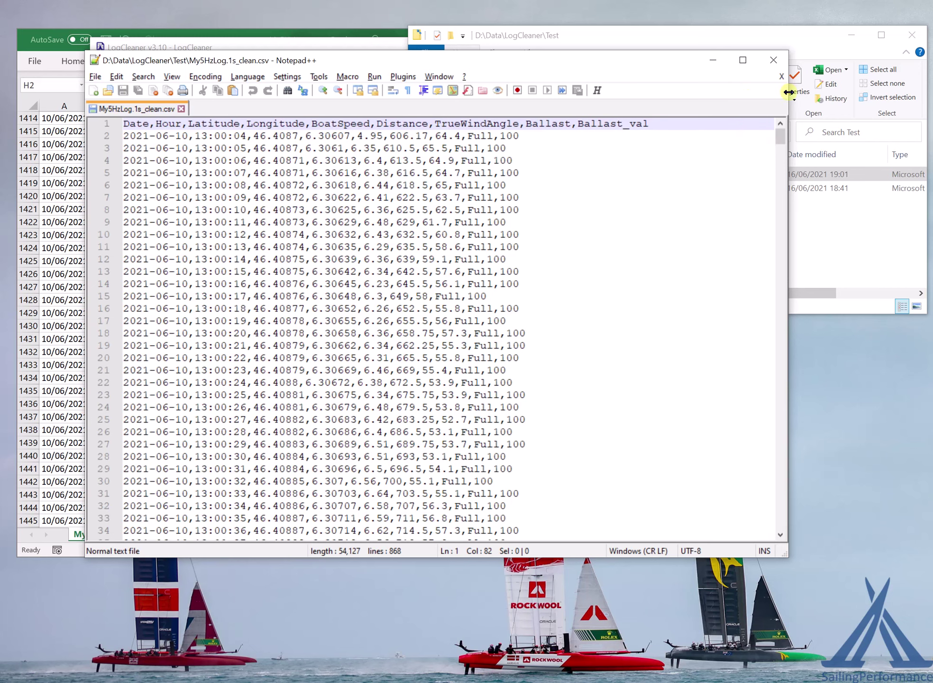
{"action": "left_click_drag", "start_coordinate": [780, 138], "coordinate": [779, 231]}
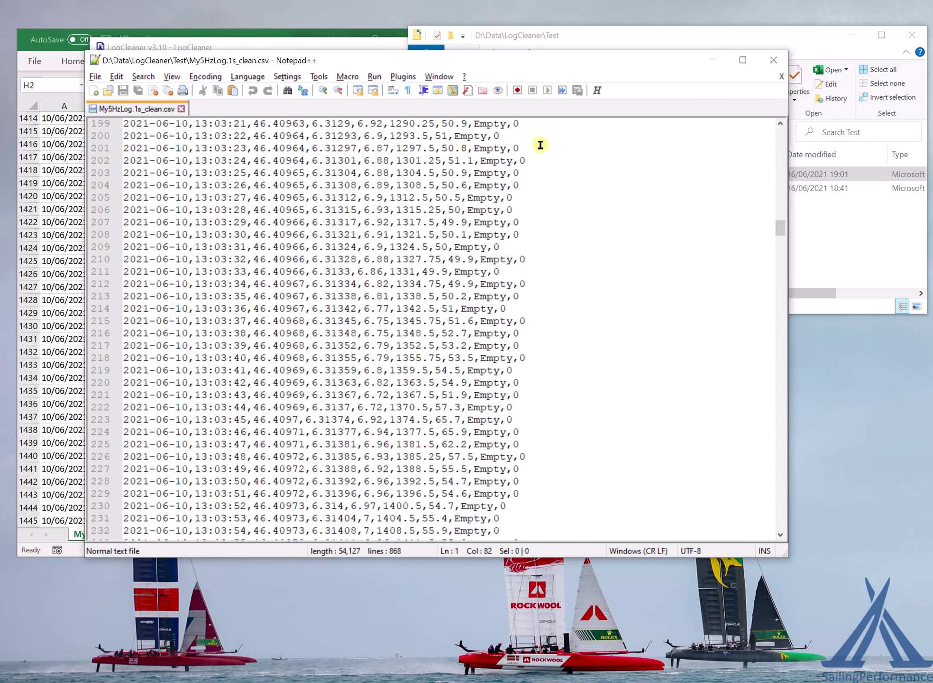
{"action": "scroll", "coordinate": [536, 145], "scroll_direction": "up", "scroll_amount": 6}
{"action": "scroll", "coordinate": [536, 145], "scroll_direction": "up", "scroll_amount": 20}
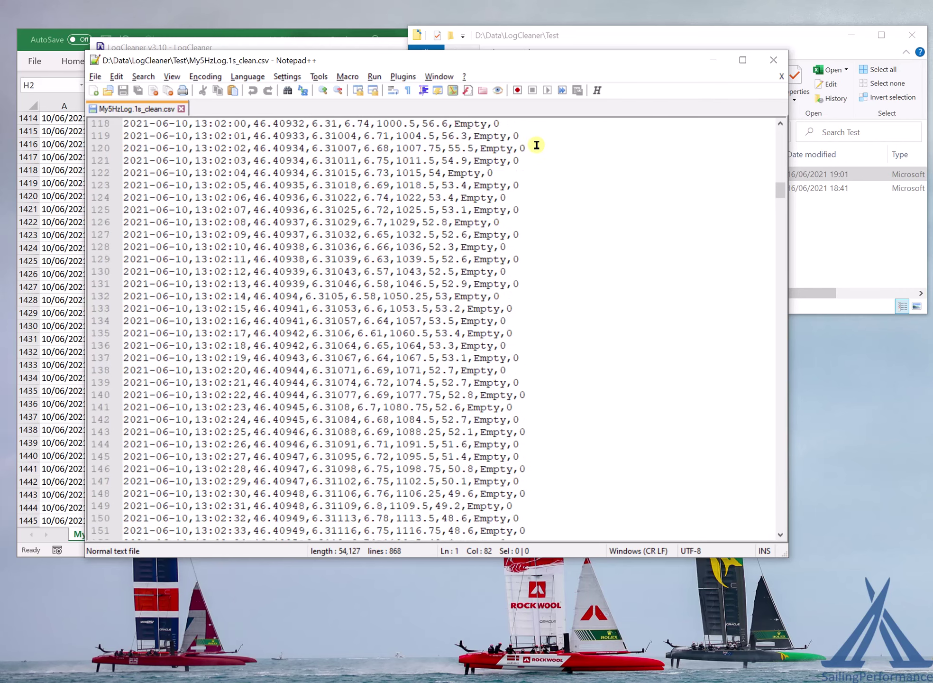